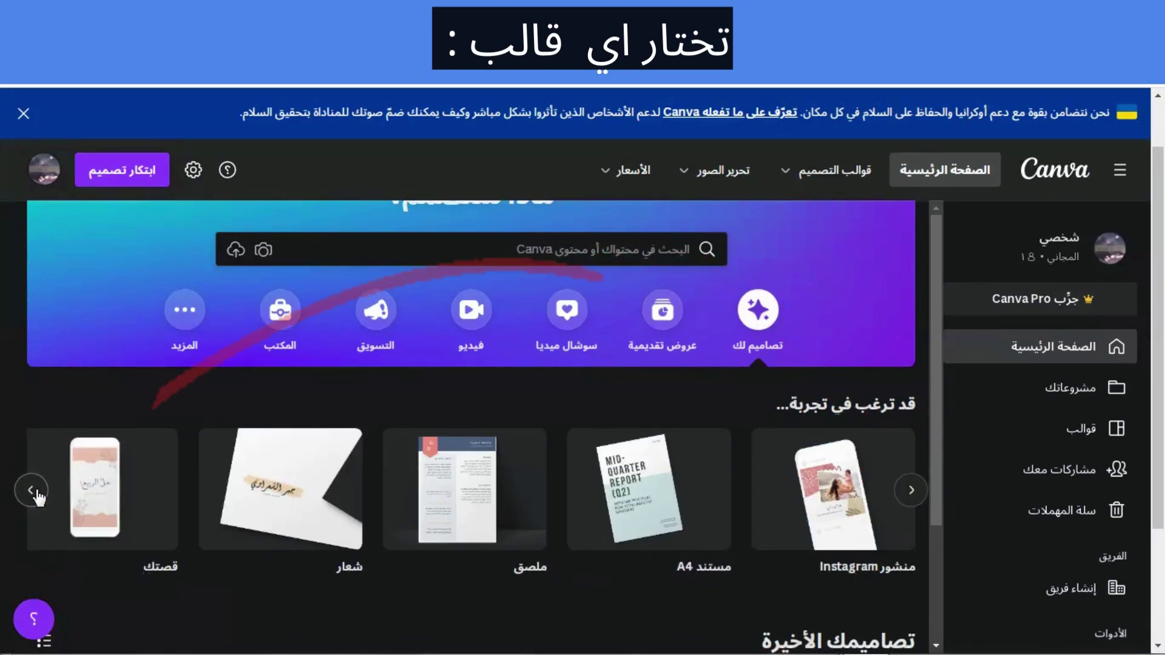
- Create a blank Instagram post design and upload a portrait photo from the computer
{"action": "left_click", "coordinate": [734, 523]}
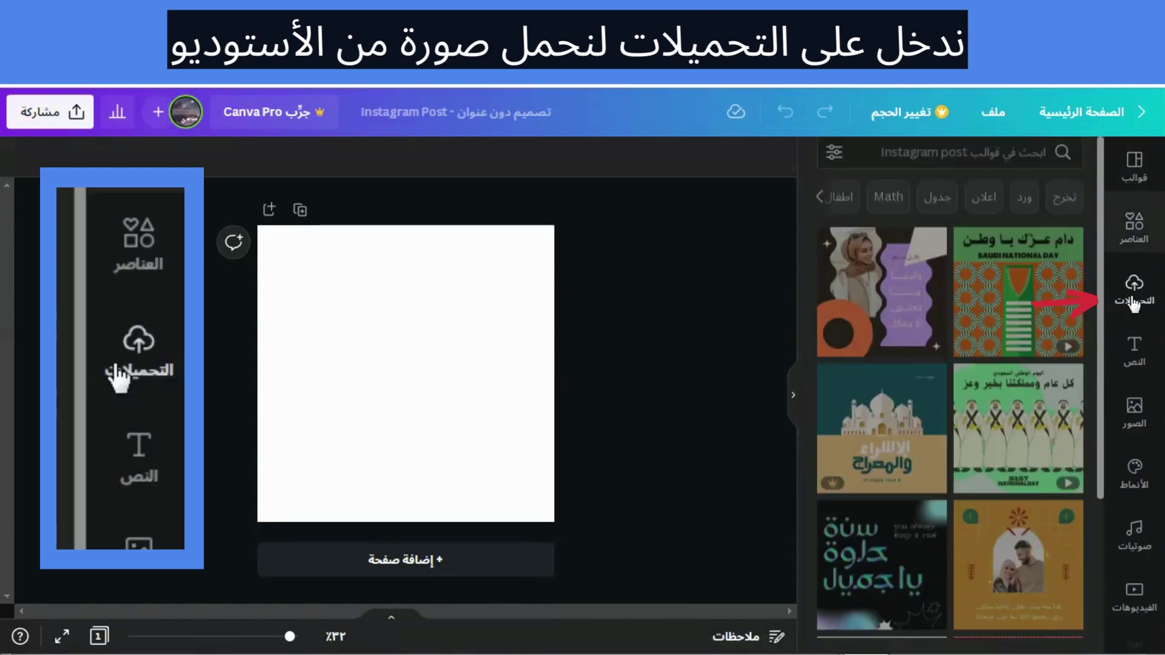
{"action": "left_click", "coordinate": [1134, 301]}
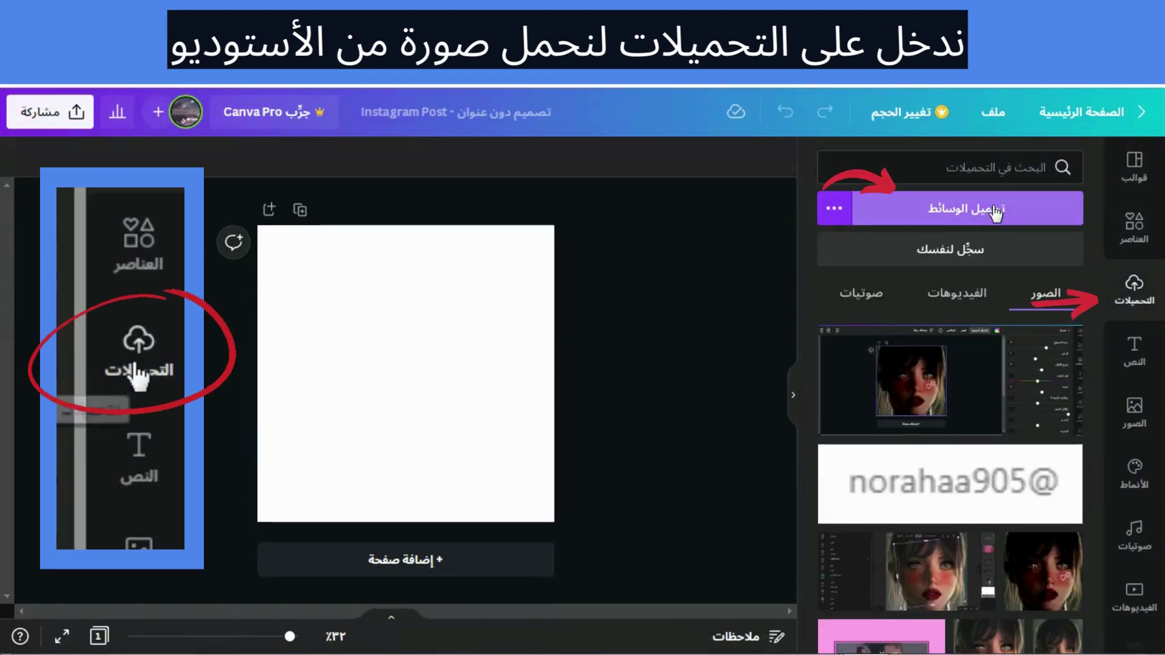
{"action": "left_click", "coordinate": [959, 213]}
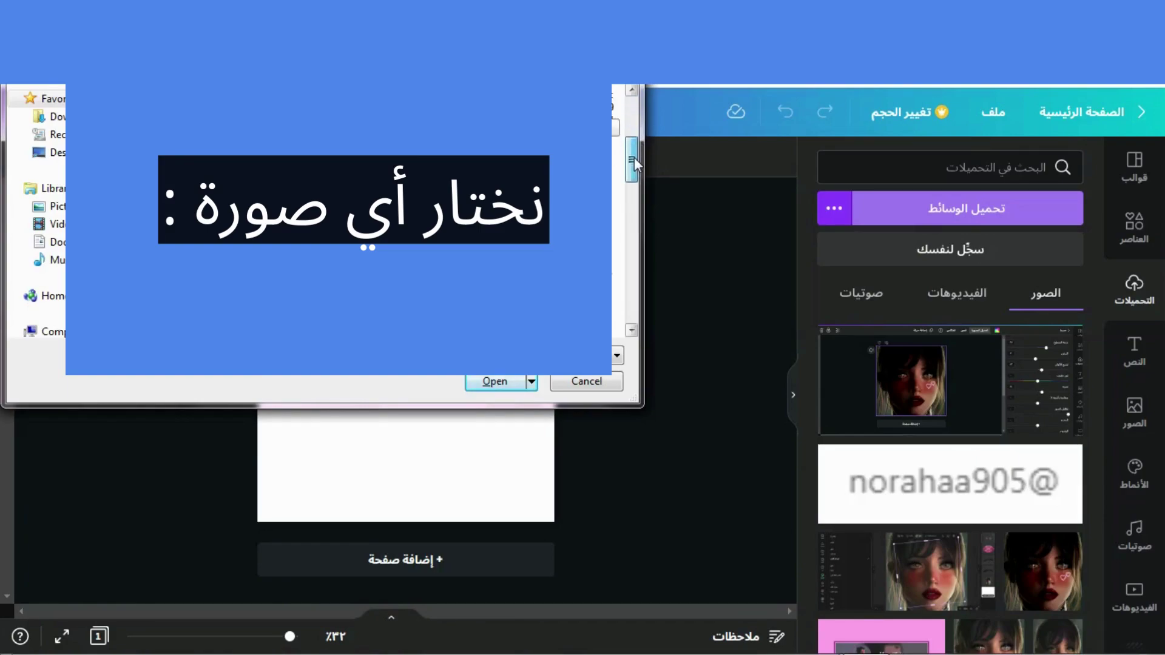
{"action": "left_click_drag", "start_coordinate": [635, 158], "coordinate": [635, 183]}
{"action": "left_click", "coordinate": [636, 204]}
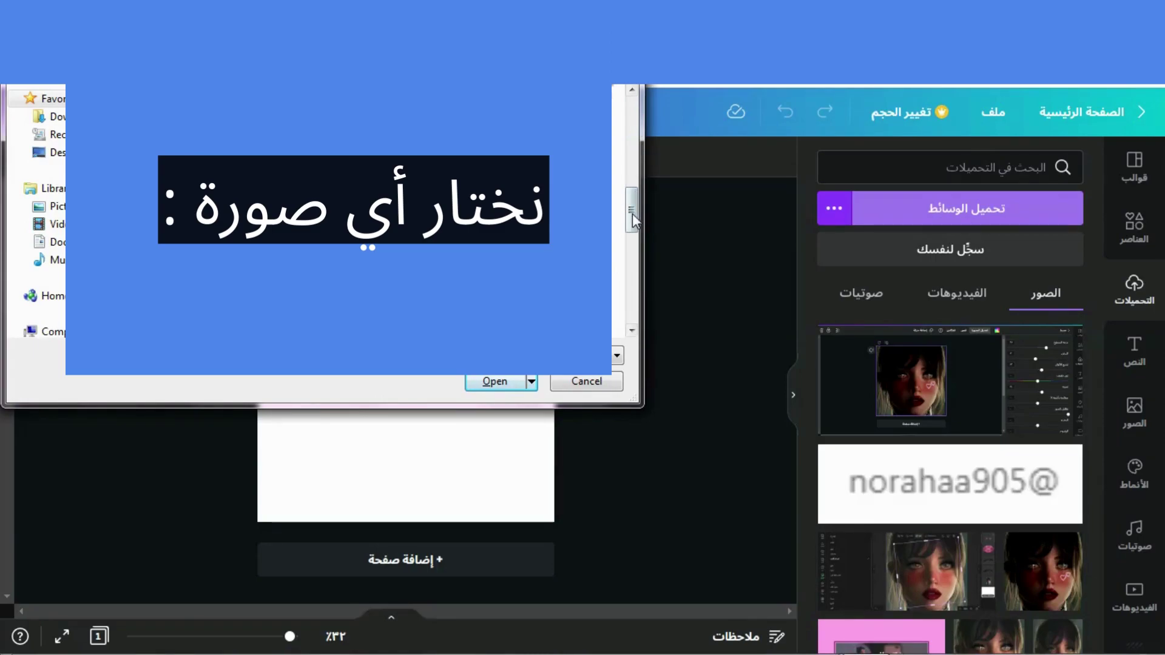
{"action": "left_click_drag", "start_coordinate": [633, 206], "coordinate": [632, 174]}
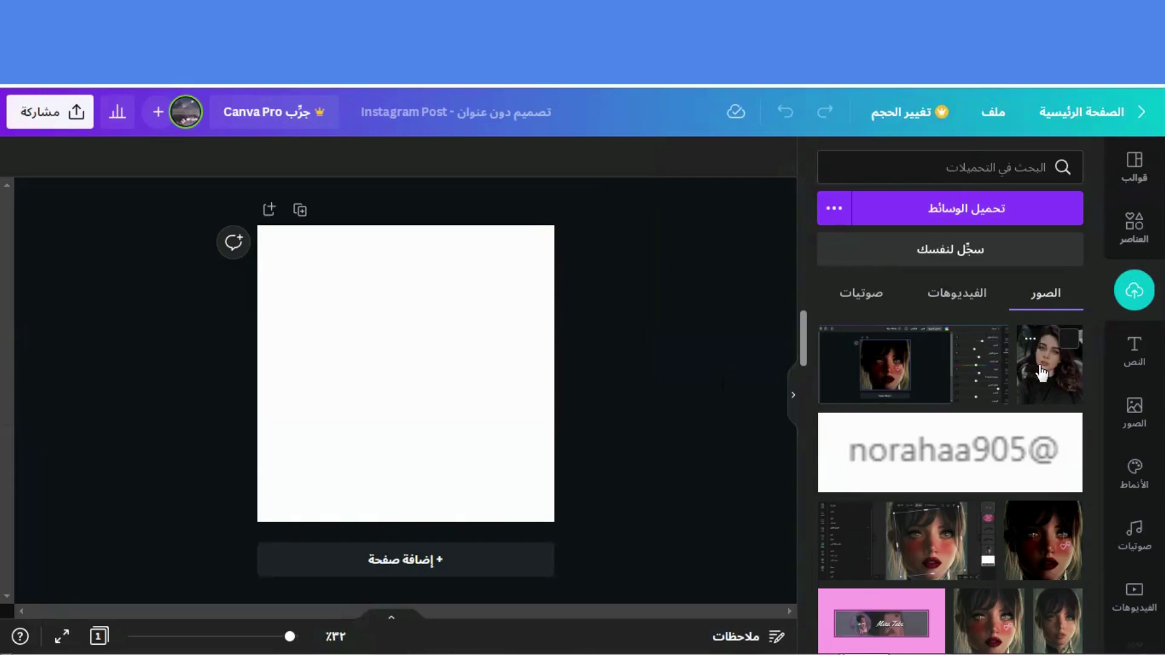
- Place the uploaded portrait on the page and set the page background to black (#000000)
{"action": "left_click", "coordinate": [1043, 372]}
{"action": "left_click", "coordinate": [513, 284]}
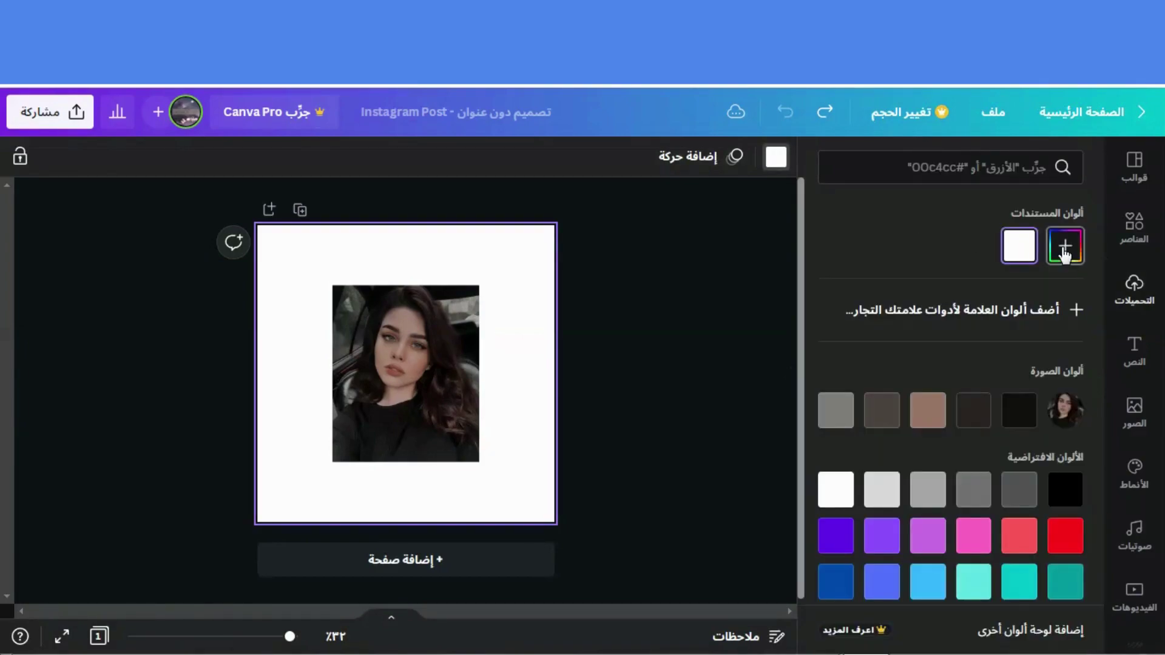
{"action": "left_click", "coordinate": [1063, 250]}
{"action": "left_click", "coordinate": [1039, 375]}
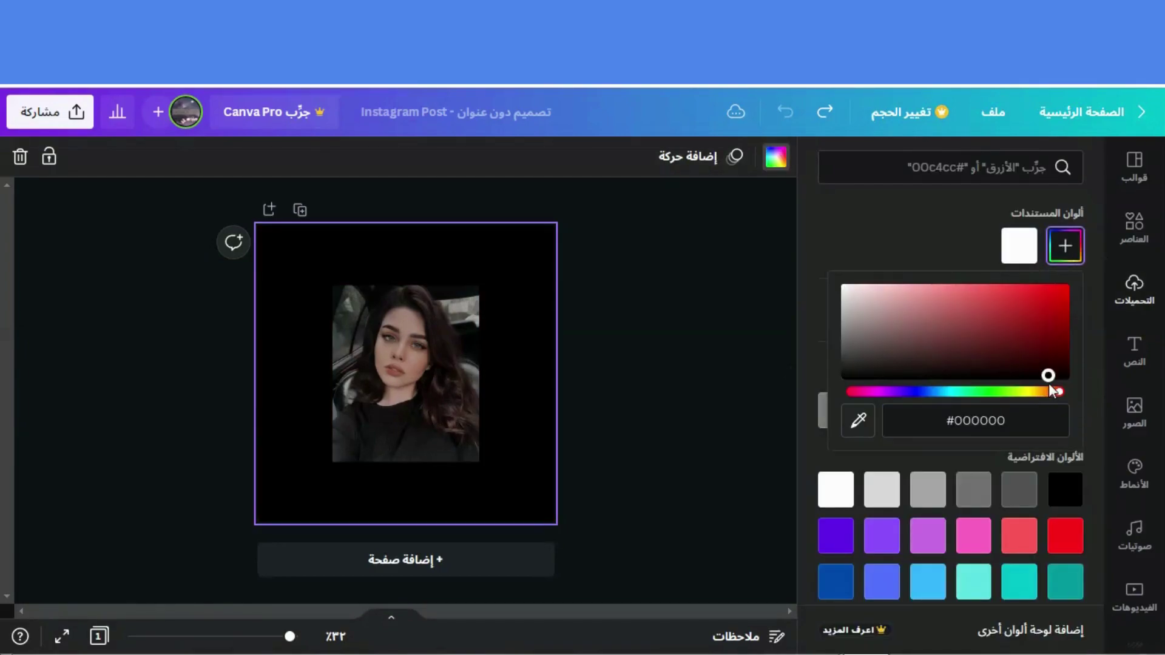
{"action": "left_click", "coordinate": [699, 330]}
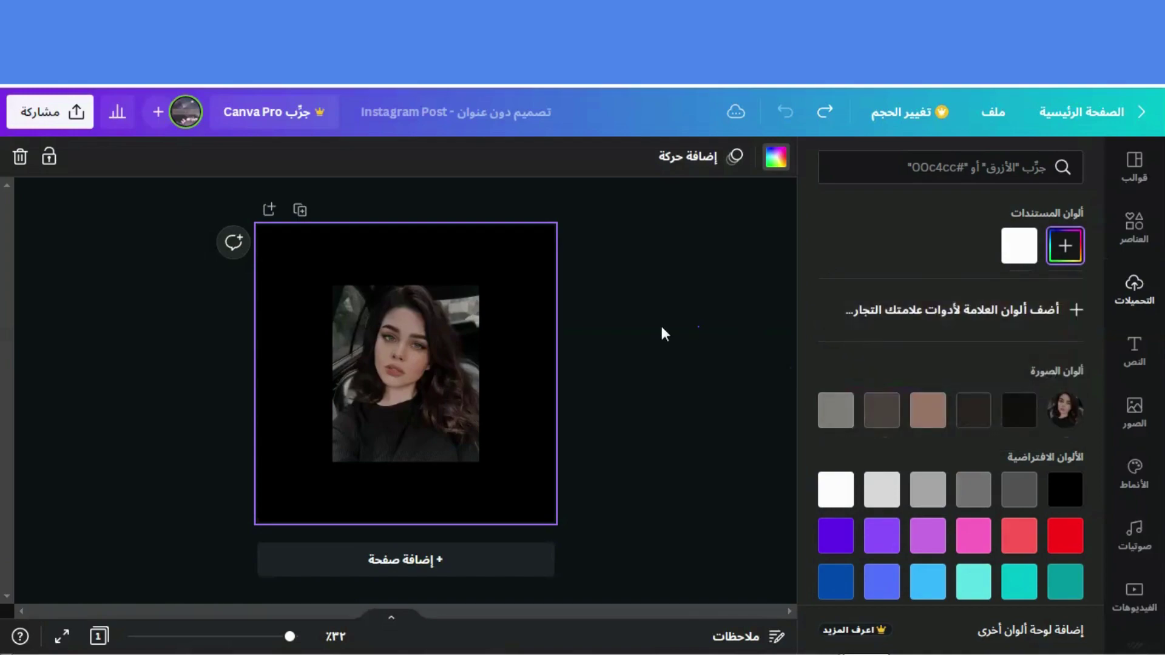
- Enlarge the portrait to fill most of the page height and centre it on the black background
{"action": "left_click", "coordinate": [408, 400]}
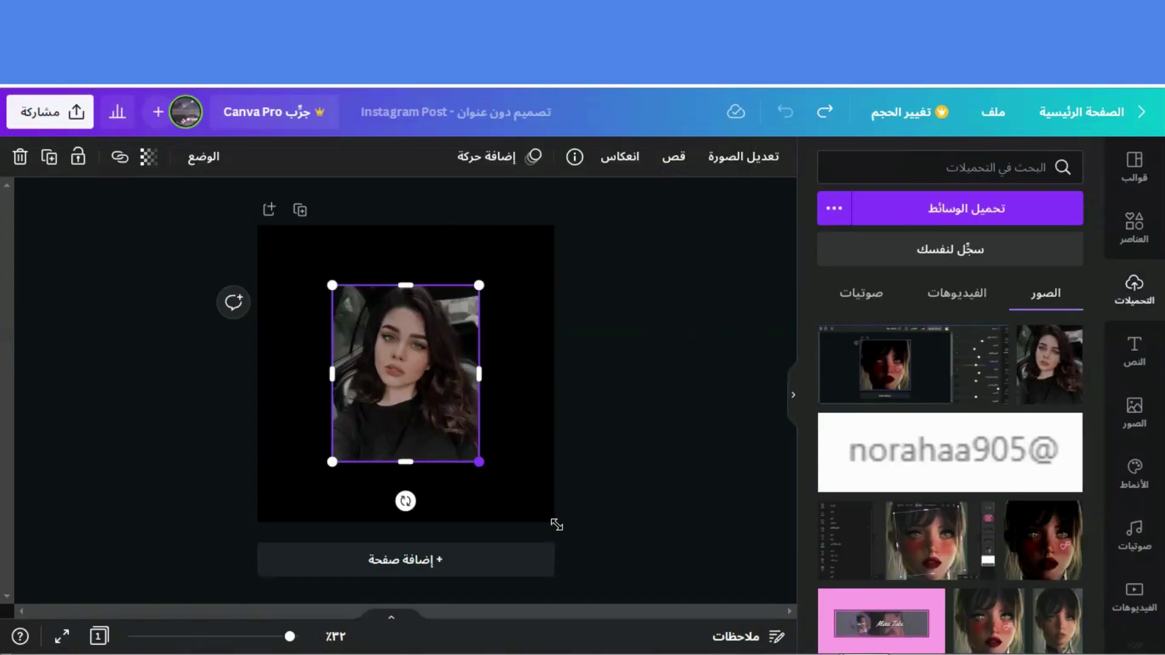
{"action": "left_click_drag", "start_coordinate": [419, 379], "coordinate": [407, 370]}
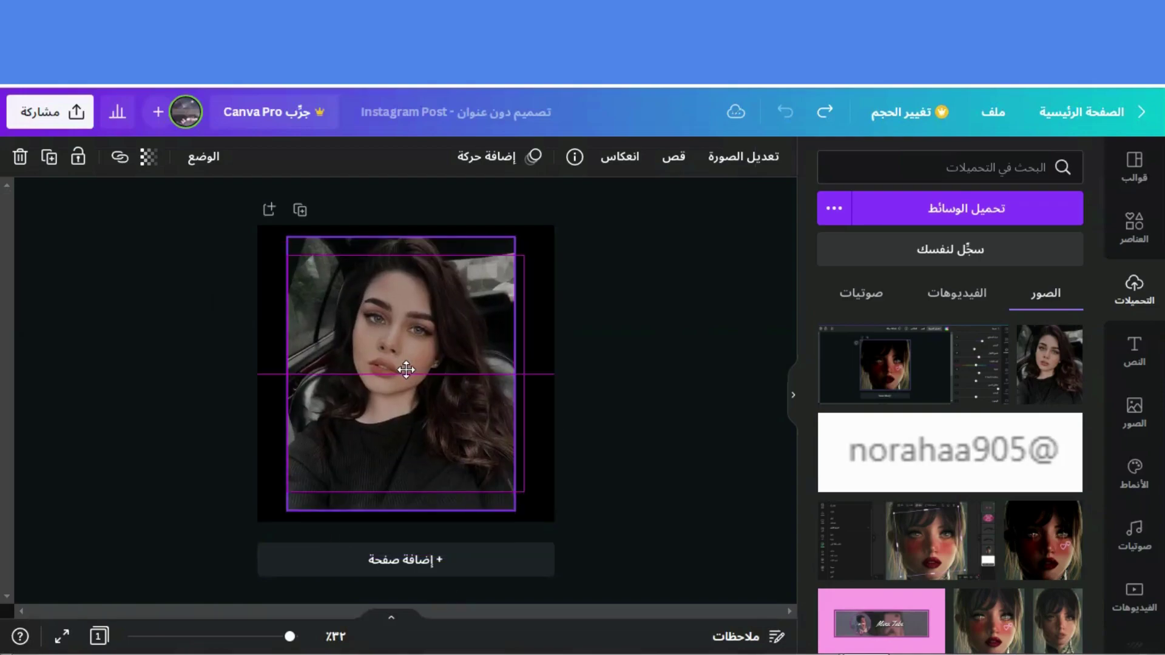
{"action": "left_click_drag", "start_coordinate": [516, 510], "coordinate": [628, 590]}
{"action": "left_click_drag", "start_coordinate": [475, 447], "coordinate": [452, 429]}
{"action": "left_click_drag", "start_coordinate": [573, 592], "coordinate": [471, 482]}
{"action": "left_click_drag", "start_coordinate": [410, 402], "coordinate": [407, 391]}
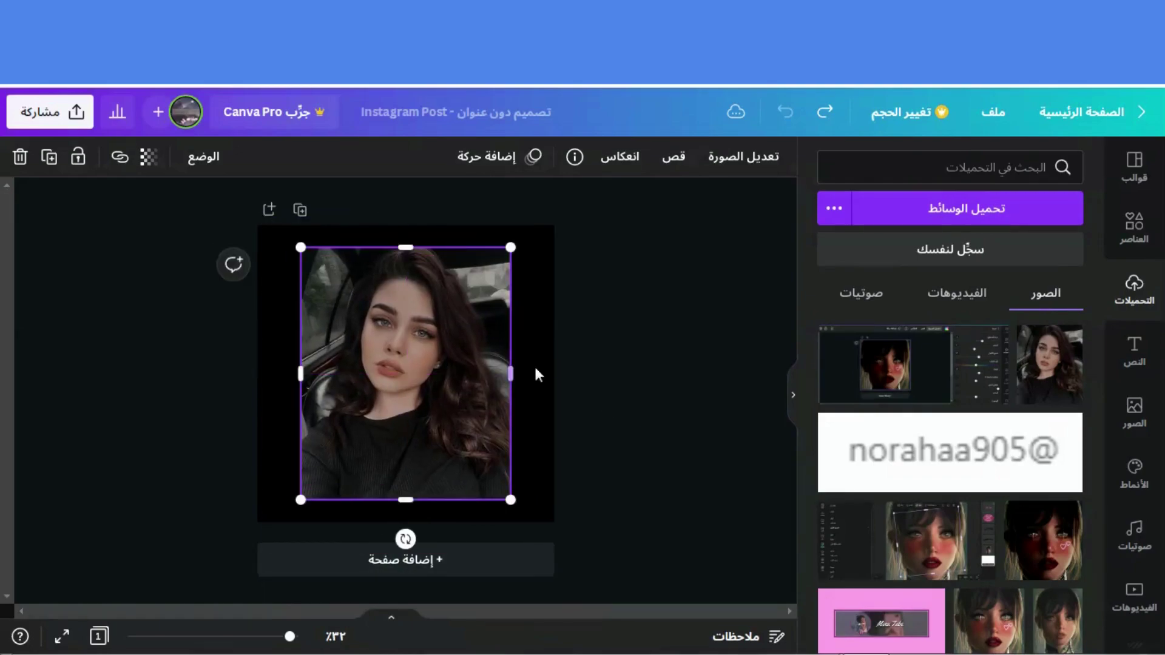
- Adjust the portrait's brightness to -9, contrast to -1 and saturation to -17
{"action": "left_click", "coordinate": [729, 168]}
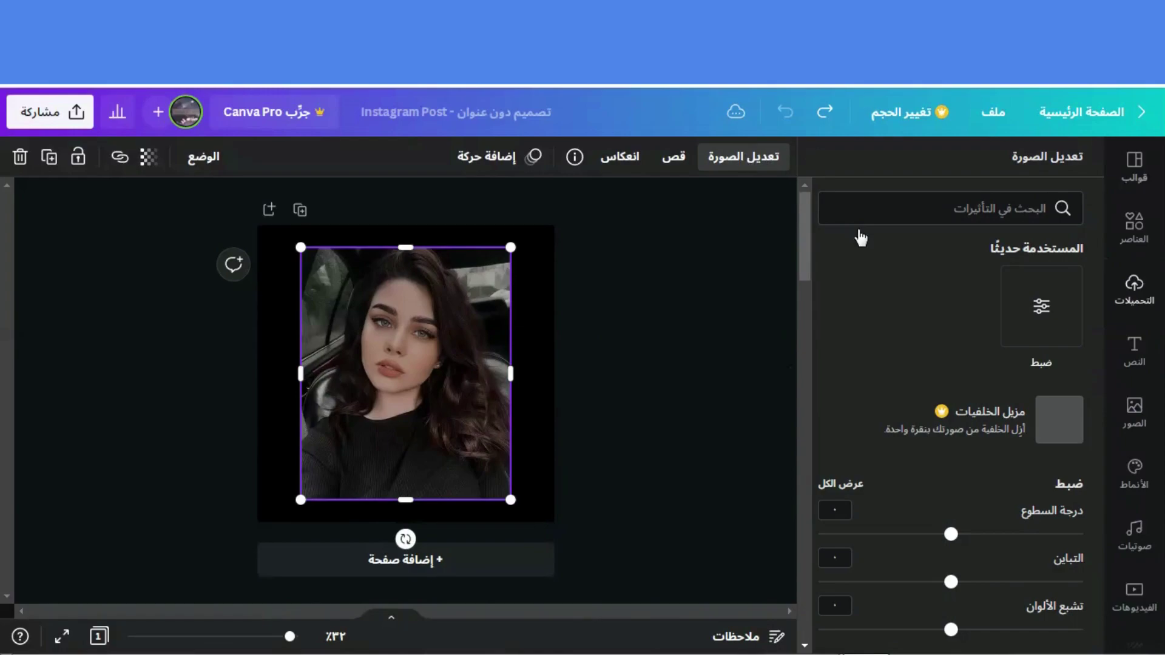
{"action": "left_click", "coordinate": [1033, 301]}
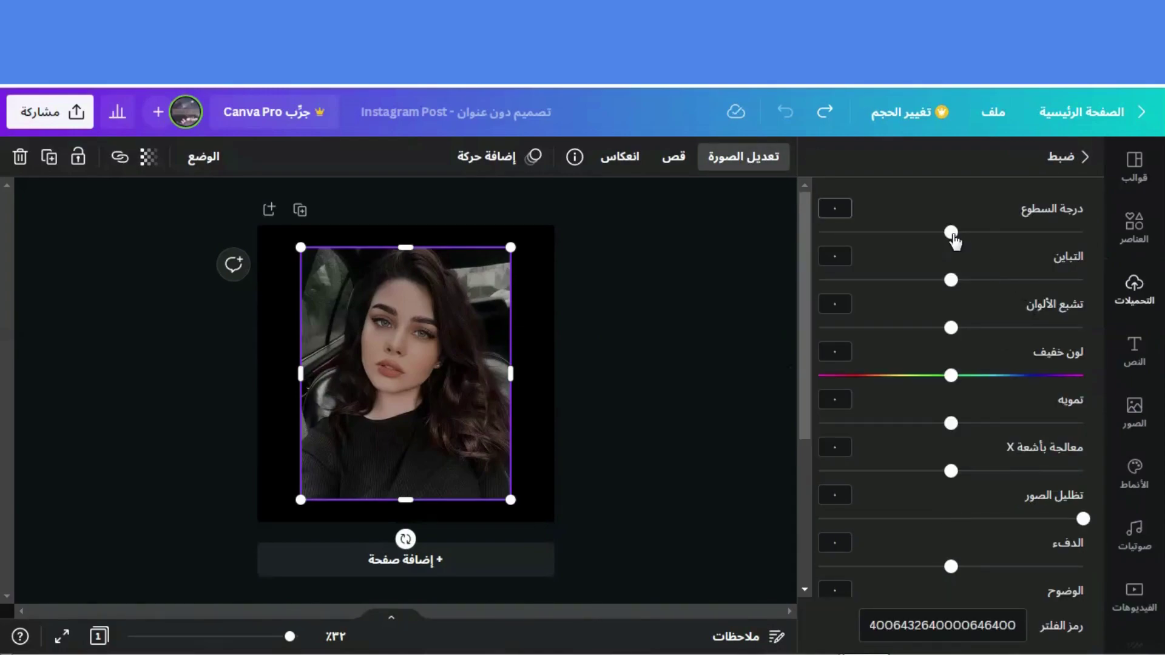
{"action": "left_click", "coordinate": [979, 234]}
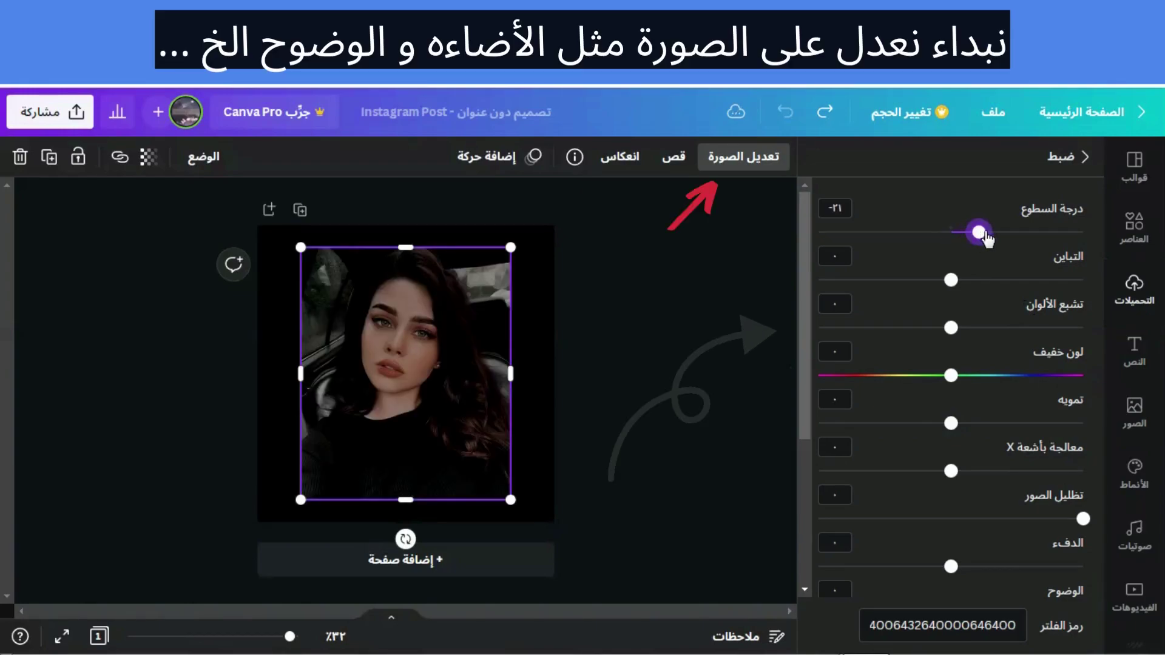
{"action": "mouse_move", "coordinate": [982, 233]}
{"action": "left_mouse_down"}
{"action": "mouse_move", "coordinate": [918, 234]}
{"action": "mouse_move", "coordinate": [965, 234]}
{"action": "left_mouse_up"}
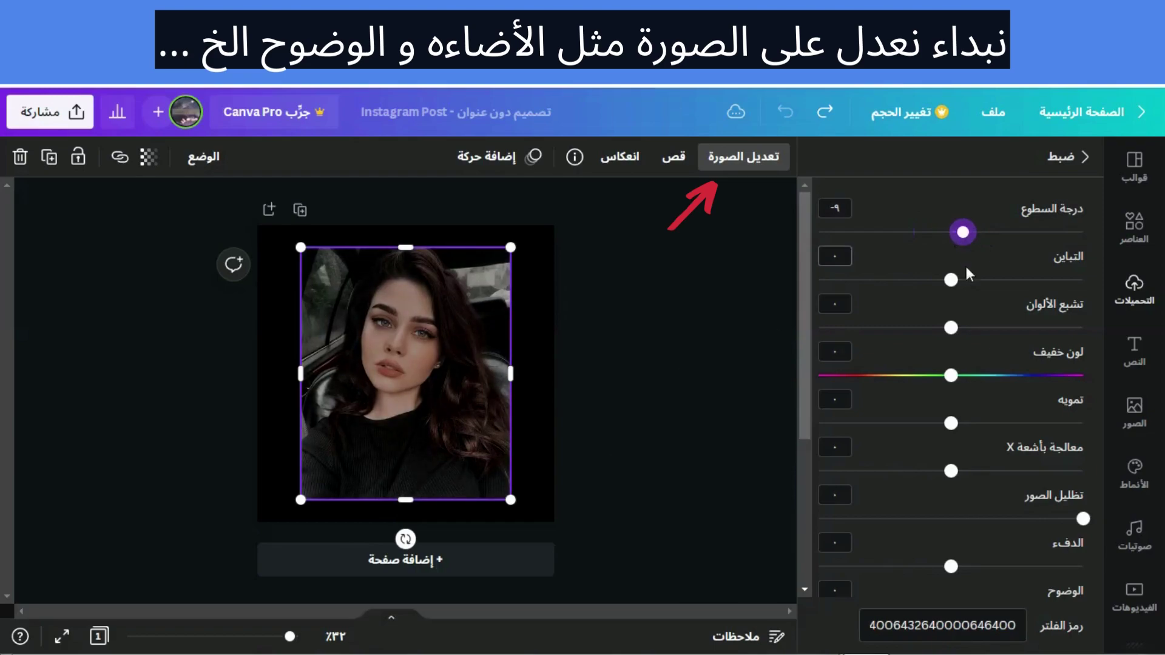
{"action": "mouse_move", "coordinate": [975, 282]}
{"action": "left_mouse_down"}
{"action": "mouse_move", "coordinate": [814, 280]}
{"action": "mouse_move", "coordinate": [964, 283]}
{"action": "mouse_move", "coordinate": [954, 285]}
{"action": "left_mouse_up"}
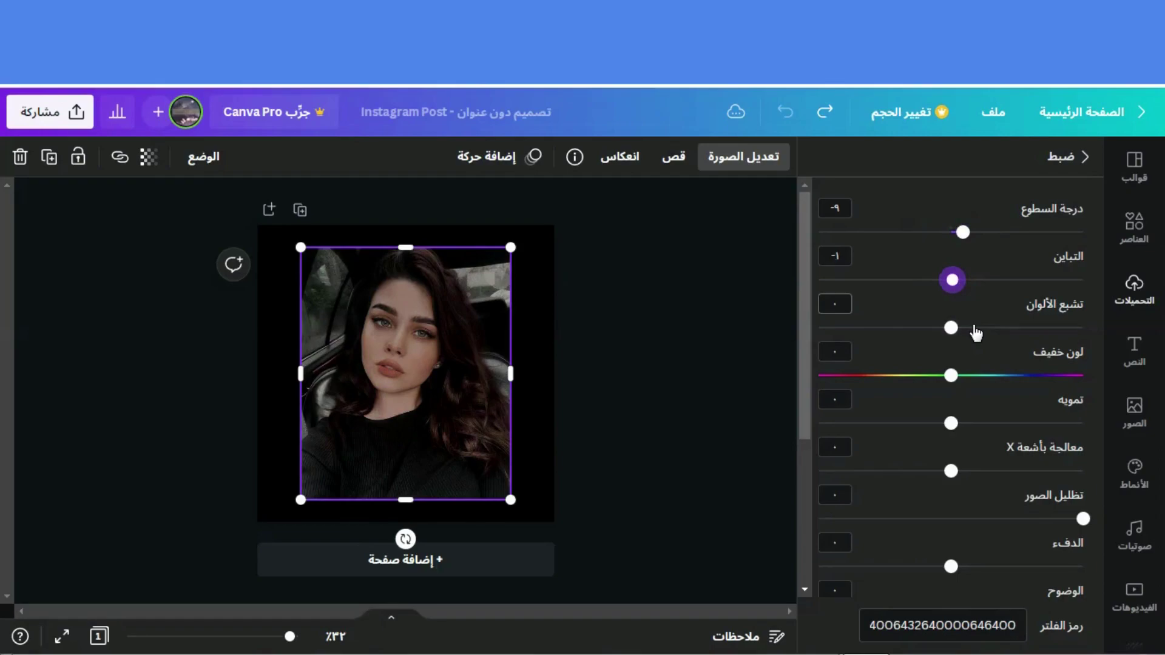
{"action": "left_click_drag", "start_coordinate": [949, 329], "coordinate": [975, 343]}
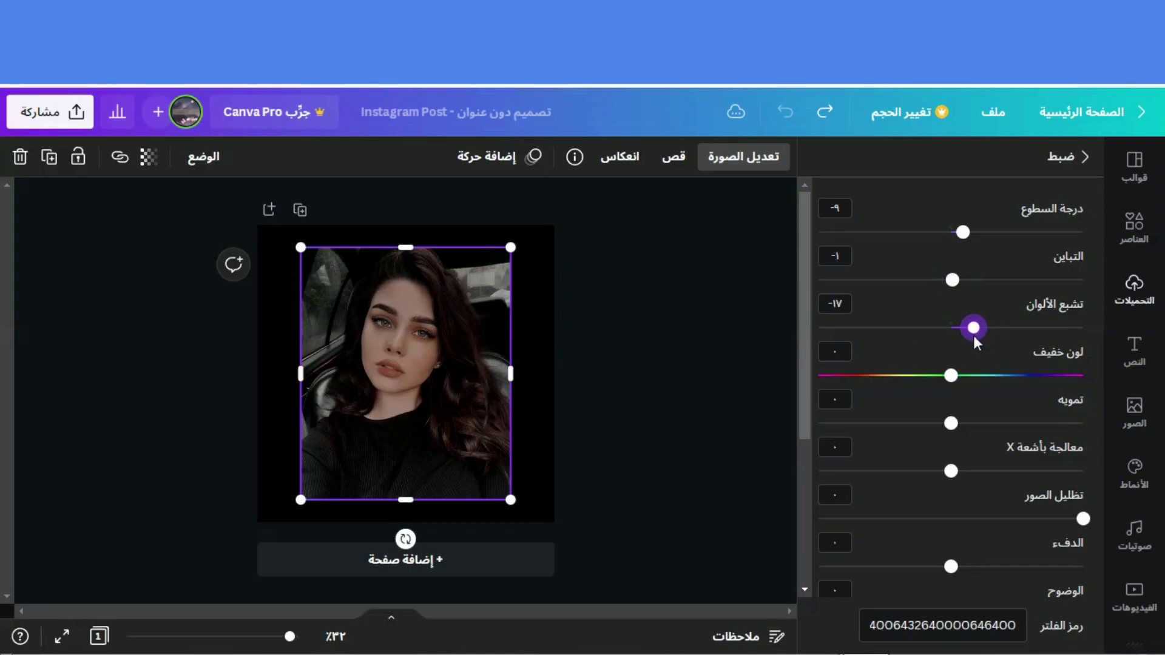
- Set the portrait's blur to -100 and its clarity to 100
{"action": "left_click_drag", "start_coordinate": [961, 428], "coordinate": [1021, 426]}
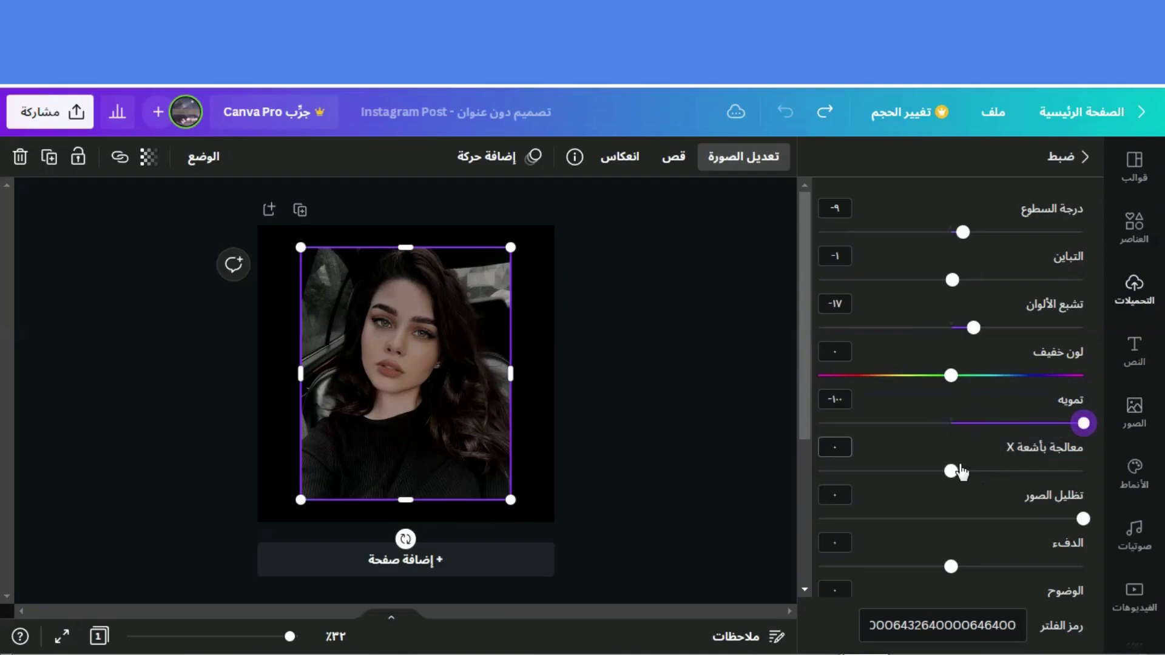
{"action": "left_click_drag", "start_coordinate": [799, 407], "coordinate": [799, 462]}
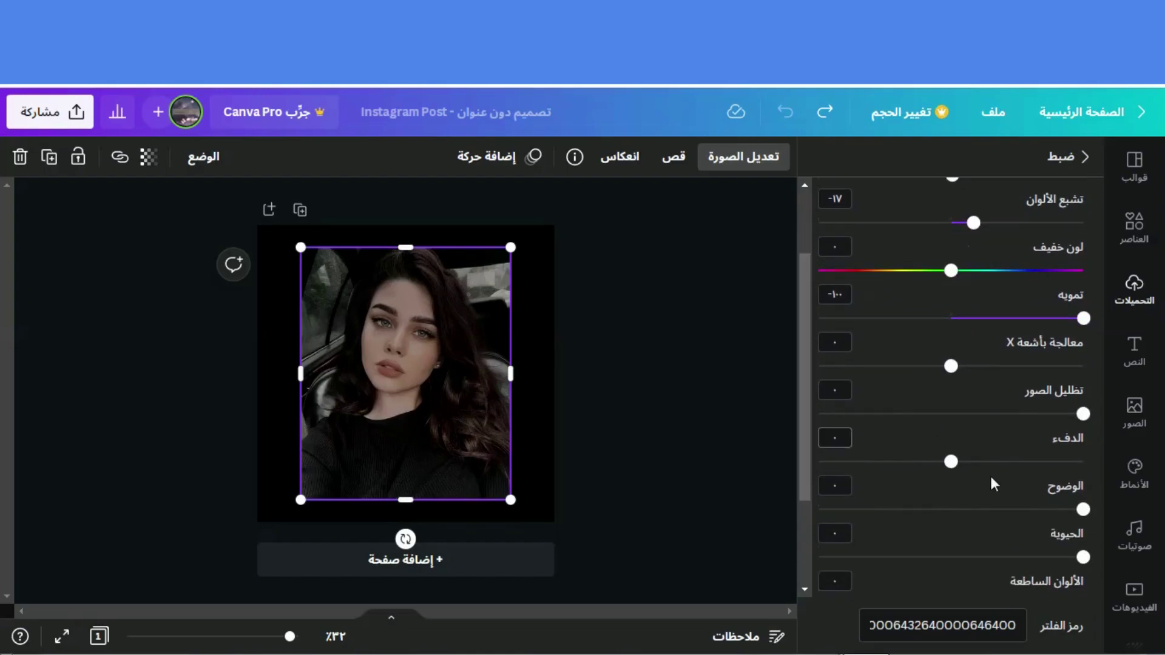
{"action": "left_click_drag", "start_coordinate": [986, 510], "coordinate": [796, 539]}
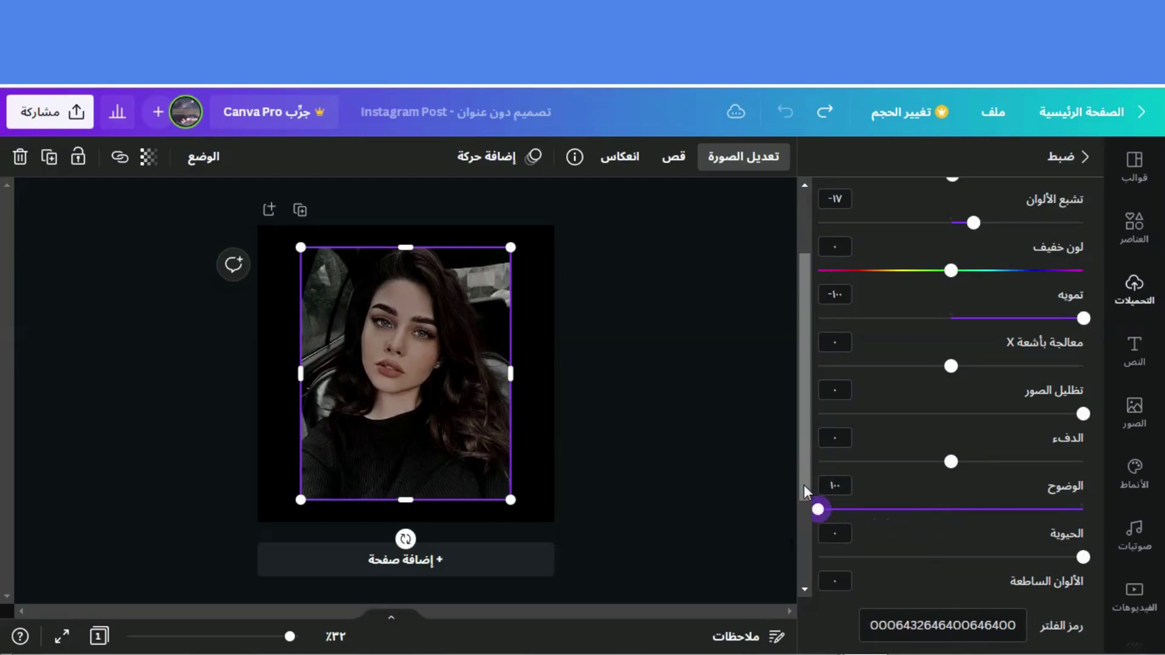
- Set the portrait's vibrance to 9, highlights to -16 and shadows to -40, and finish the adjustments
{"action": "left_click_drag", "start_coordinate": [799, 474], "coordinate": [800, 534]}
{"action": "left_click", "coordinate": [952, 452]}
{"action": "left_click_drag", "start_coordinate": [952, 455], "coordinate": [1062, 468]}
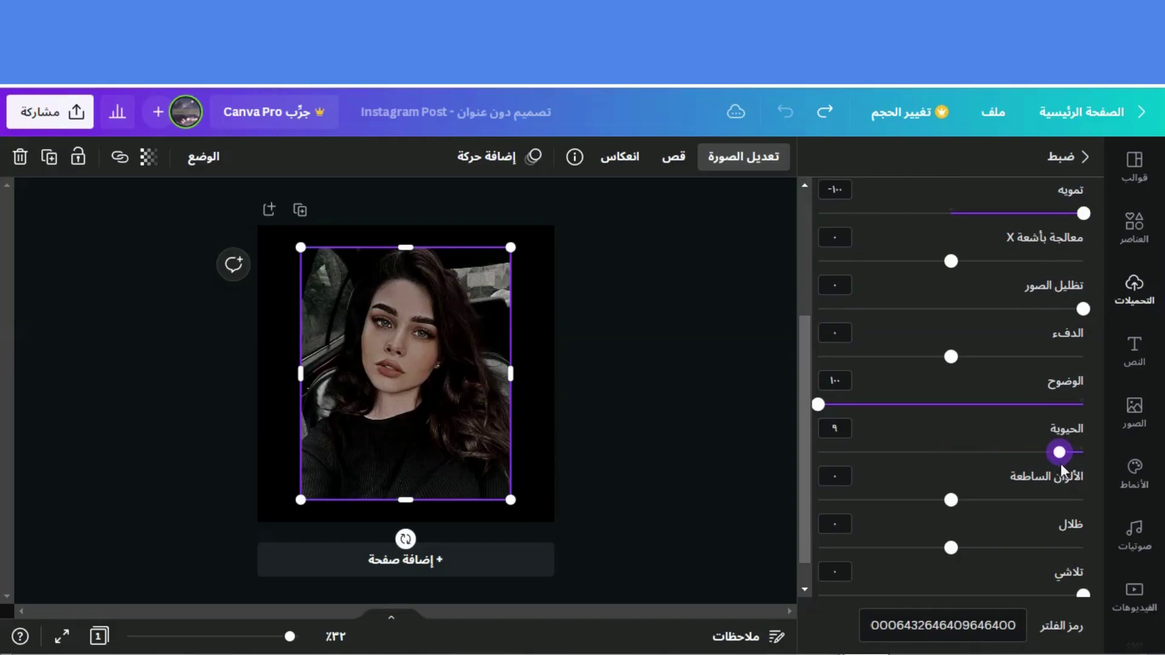
{"action": "left_click", "coordinate": [972, 500]}
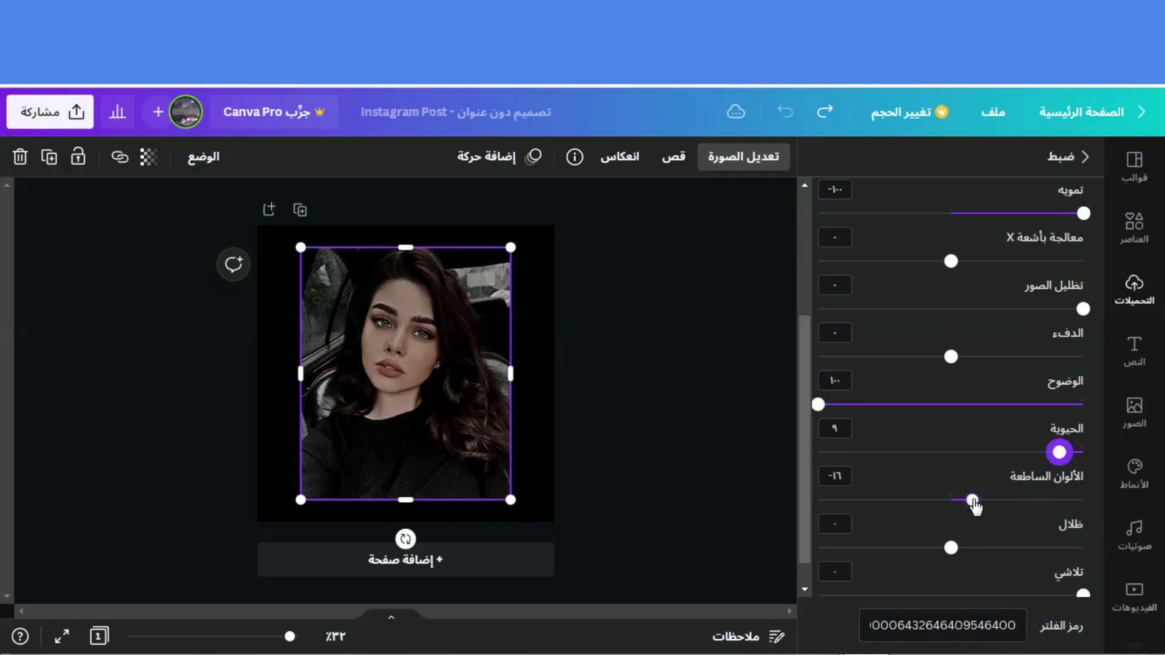
{"action": "left_click_drag", "start_coordinate": [801, 387], "coordinate": [801, 437]}
{"action": "left_click_drag", "start_coordinate": [951, 516], "coordinate": [887, 519]}
{"action": "left_click_drag", "start_coordinate": [1011, 520], "coordinate": [1006, 531]}
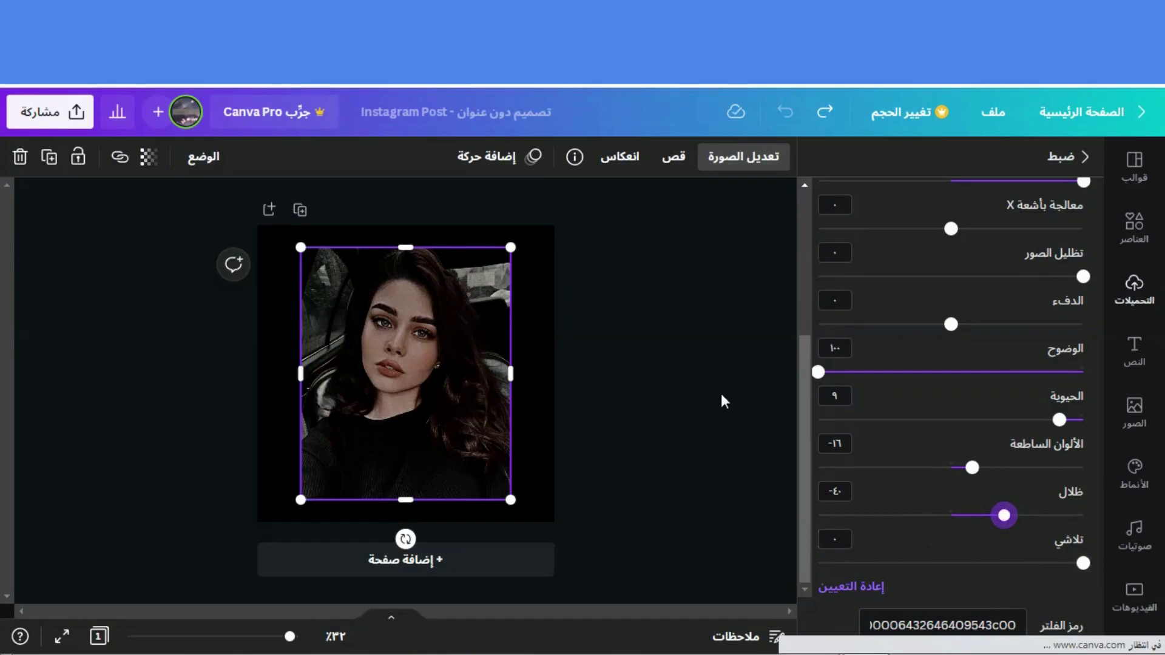
{"action": "key", "text": "Escape"}
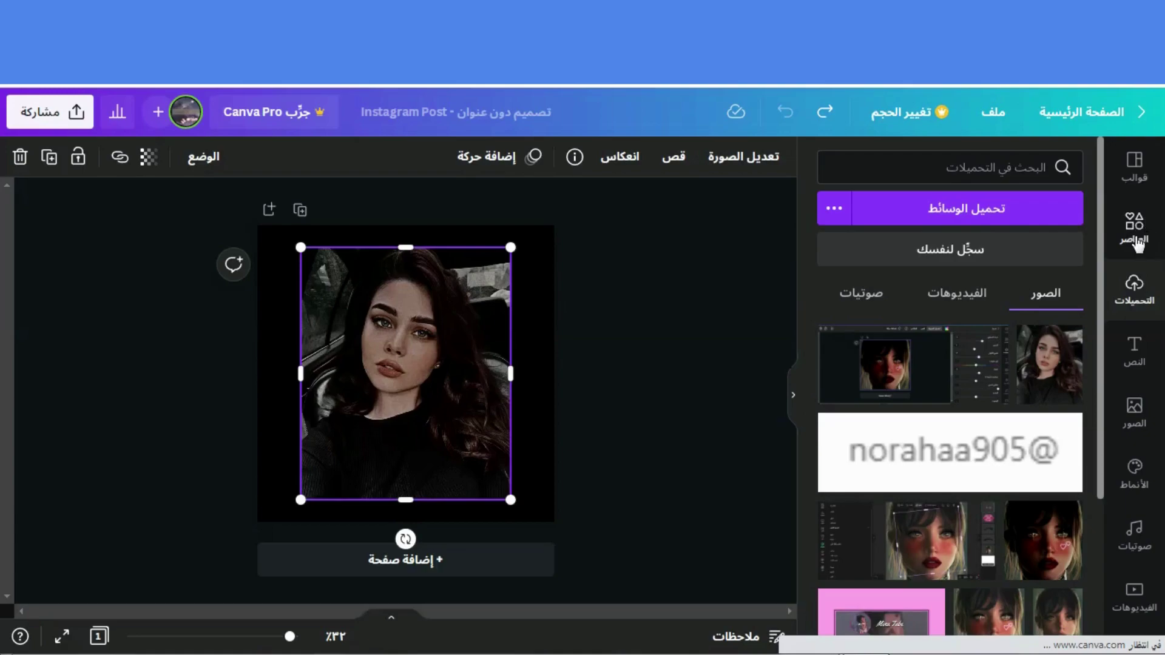
- Browse the frame elements, add the circular frame to the page and move it over the portrait's lower-left area
{"action": "left_click", "coordinate": [1135, 237]}
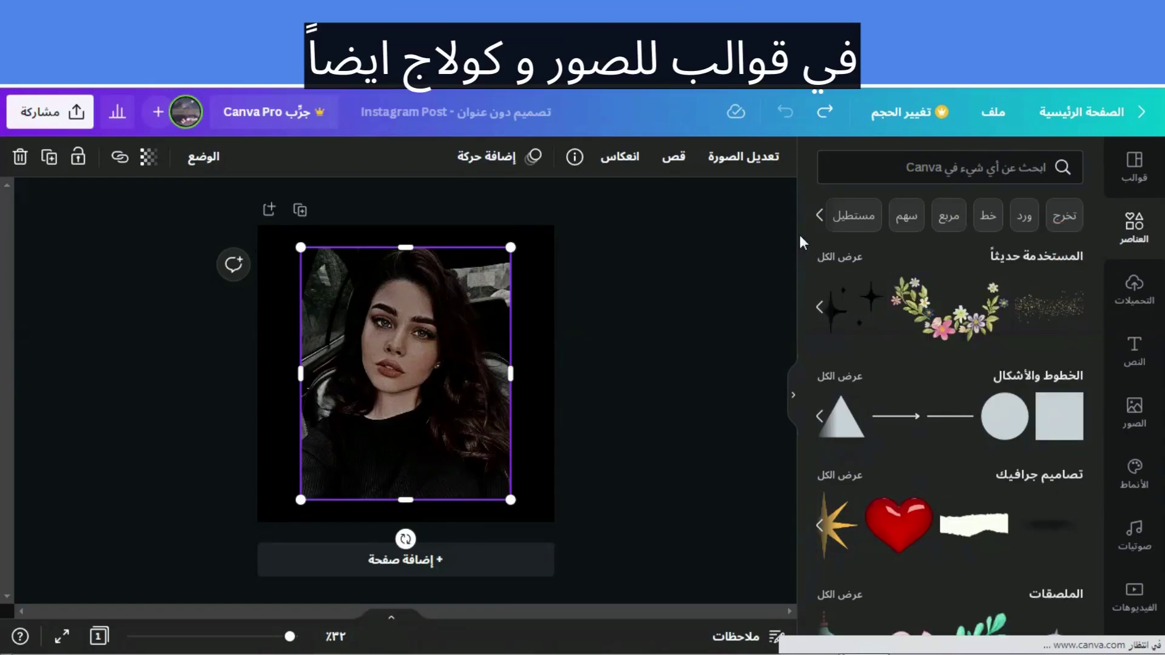
{"action": "scroll", "coordinate": [801, 243], "scroll_direction": "down", "scroll_amount": 5}
{"action": "left_click_drag", "start_coordinate": [799, 295], "coordinate": [794, 531]}
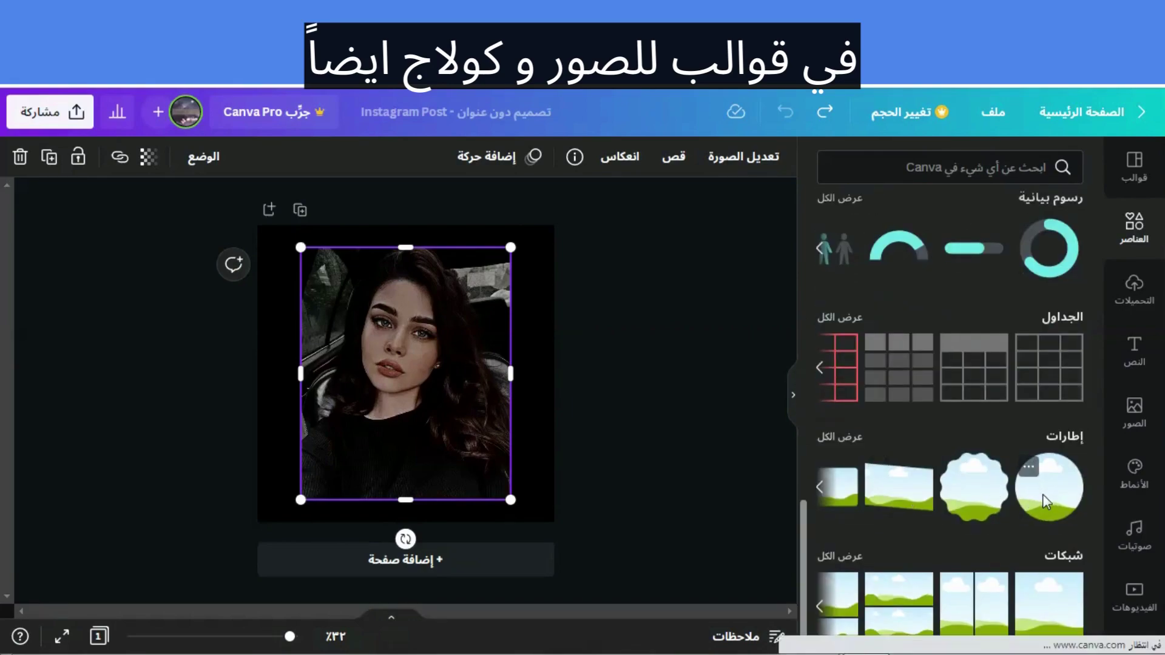
{"action": "left_click", "coordinate": [838, 440]}
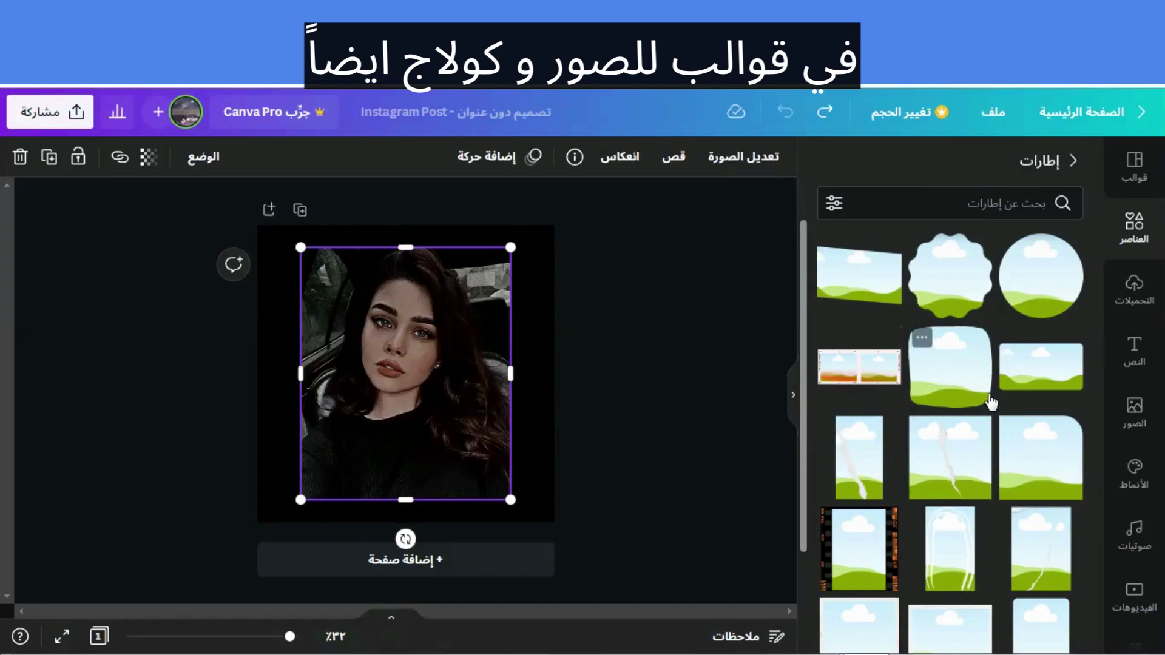
{"action": "left_click", "coordinate": [1070, 162]}
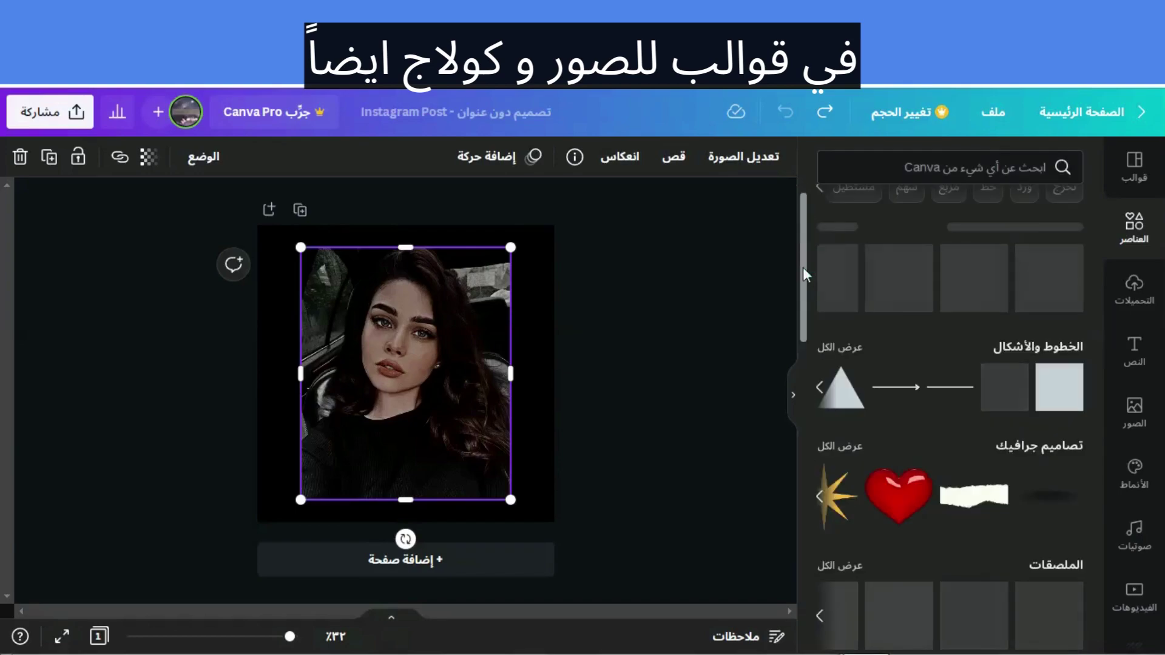
{"action": "left_click_drag", "start_coordinate": [803, 267], "coordinate": [792, 586]}
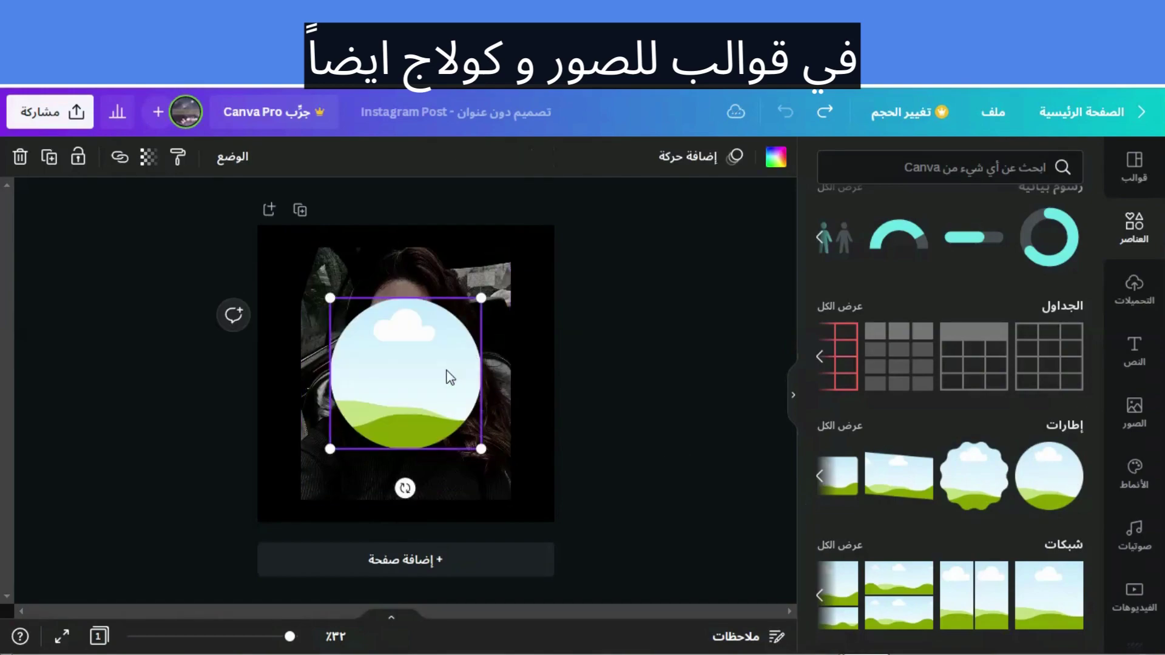
{"action": "left_click_drag", "start_coordinate": [393, 403], "coordinate": [318, 453]}
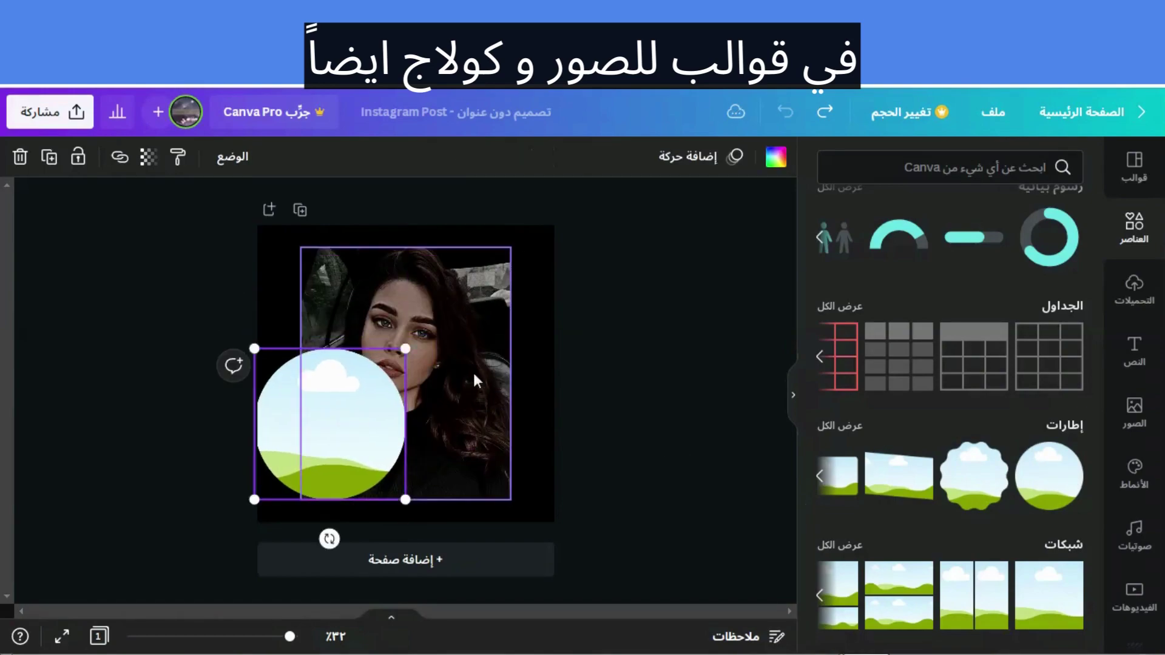
- Fill the circular frame with the edited portrait and place the frame in the centre of the page
{"action": "left_click", "coordinate": [400, 400]}
{"action": "left_click_drag", "start_coordinate": [353, 418], "coordinate": [352, 389]}
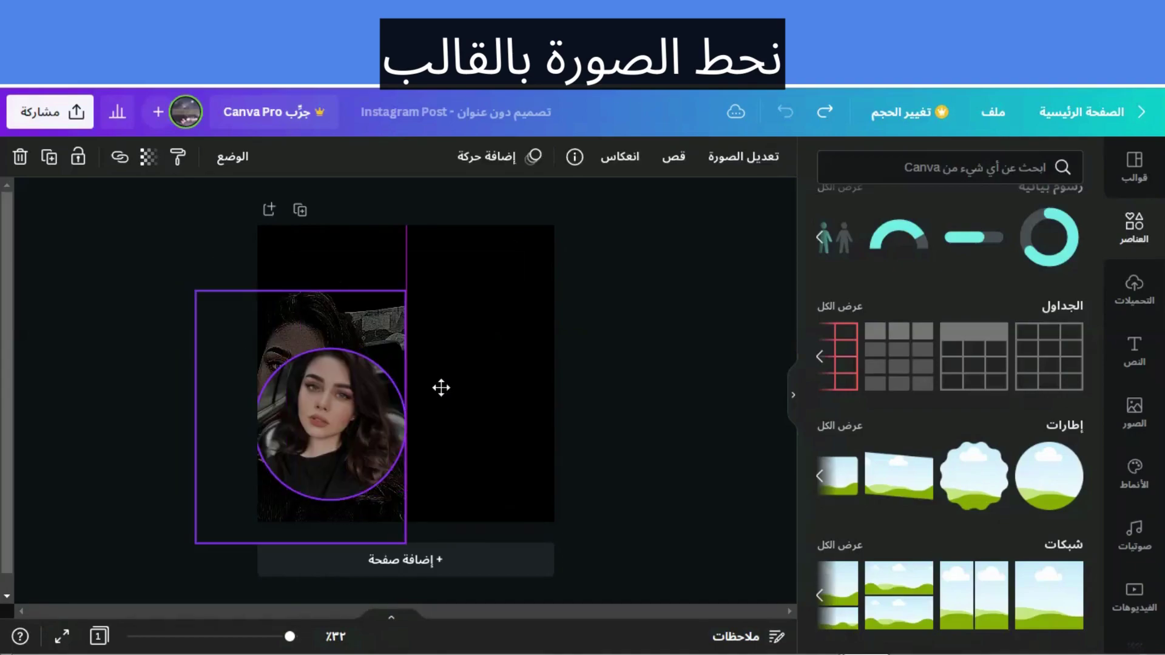
{"action": "key", "text": "ctrl+z"}
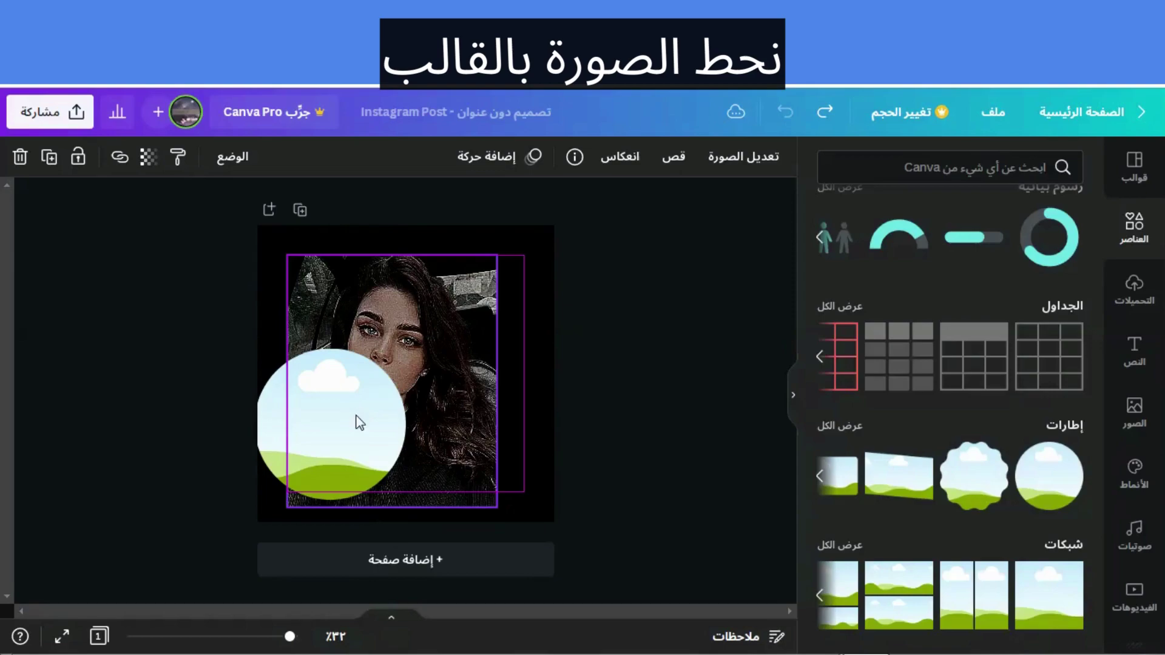
{"action": "key", "text": "ctrl+y"}
{"action": "left_click_drag", "start_coordinate": [425, 367], "coordinate": [428, 376]}
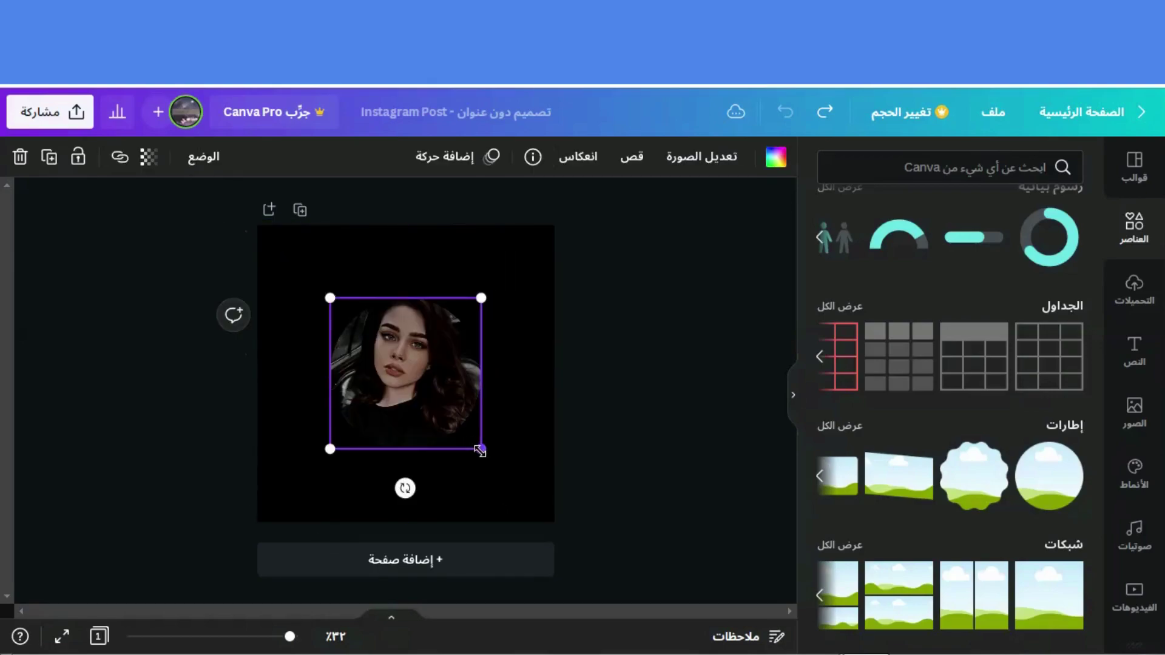
- Enlarge the circular framed portrait to nearly the full page size and centre it on the page
{"action": "left_click_drag", "start_coordinate": [482, 449], "coordinate": [599, 567]}
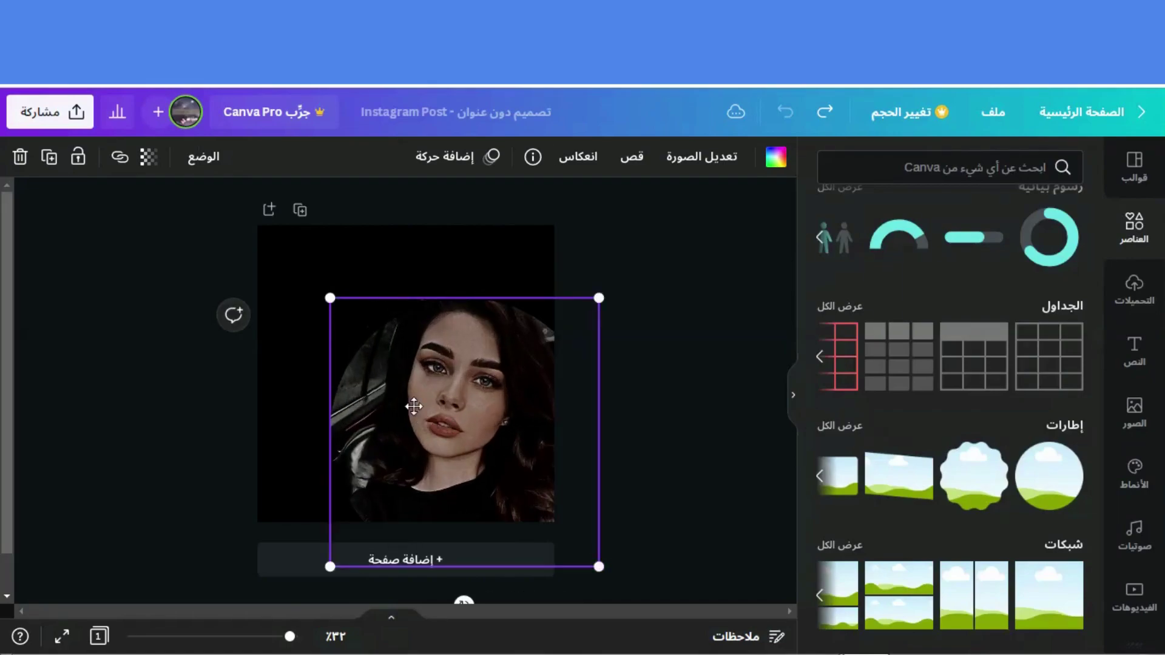
{"action": "mouse_move", "coordinate": [396, 381]}
{"action": "left_mouse_down"}
{"action": "mouse_move", "coordinate": [359, 341]}
{"action": "mouse_move", "coordinate": [416, 397]}
{"action": "mouse_move", "coordinate": [408, 386]}
{"action": "left_mouse_up"}
{"action": "left_click_drag", "start_coordinate": [498, 378], "coordinate": [477, 376]}
- Set the framed portrait's blur to 3, lower its clarity, and finish the adjustments
{"action": "left_click", "coordinate": [704, 162]}
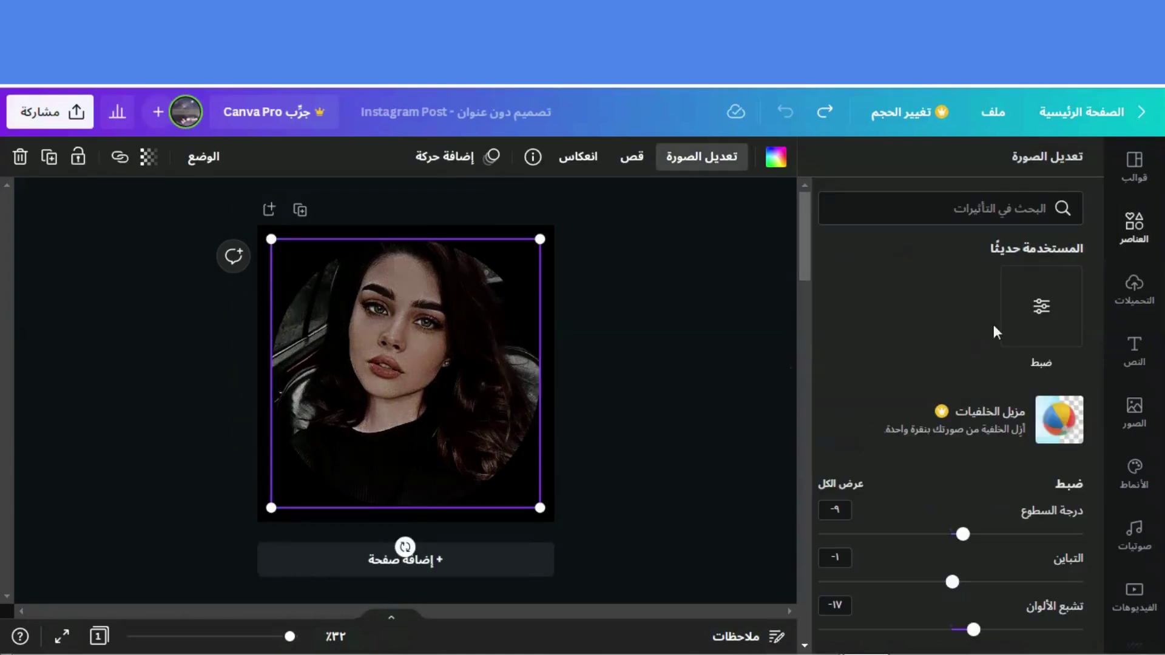
{"action": "left_click", "coordinate": [1040, 312]}
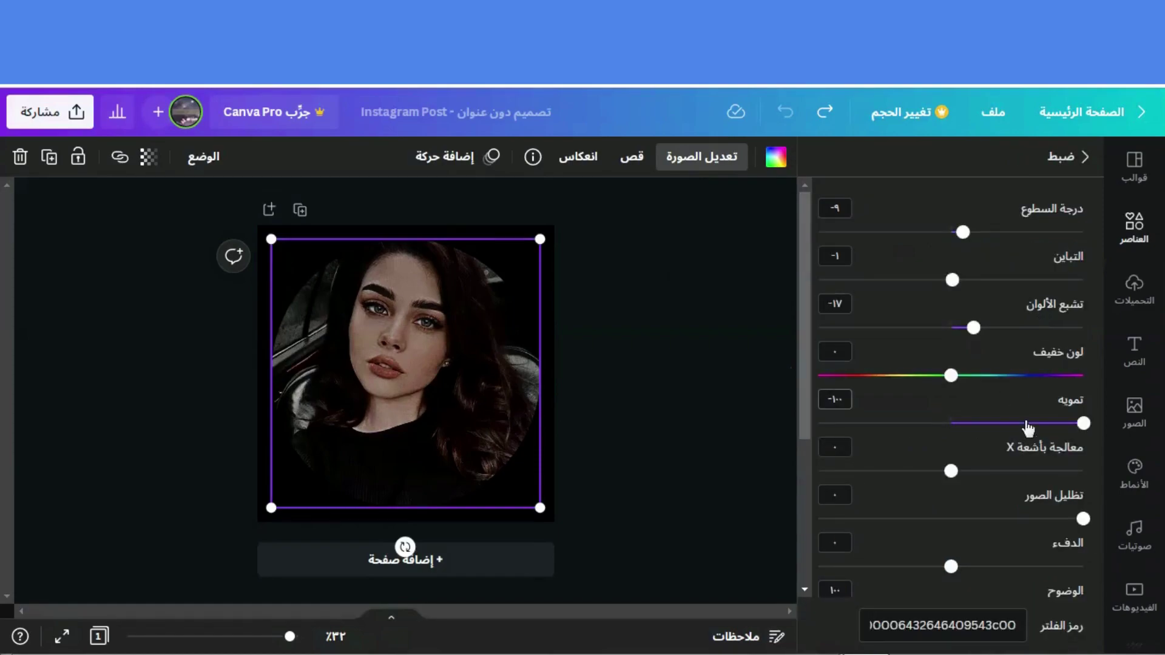
{"action": "left_click_drag", "start_coordinate": [1010, 427], "coordinate": [952, 434]}
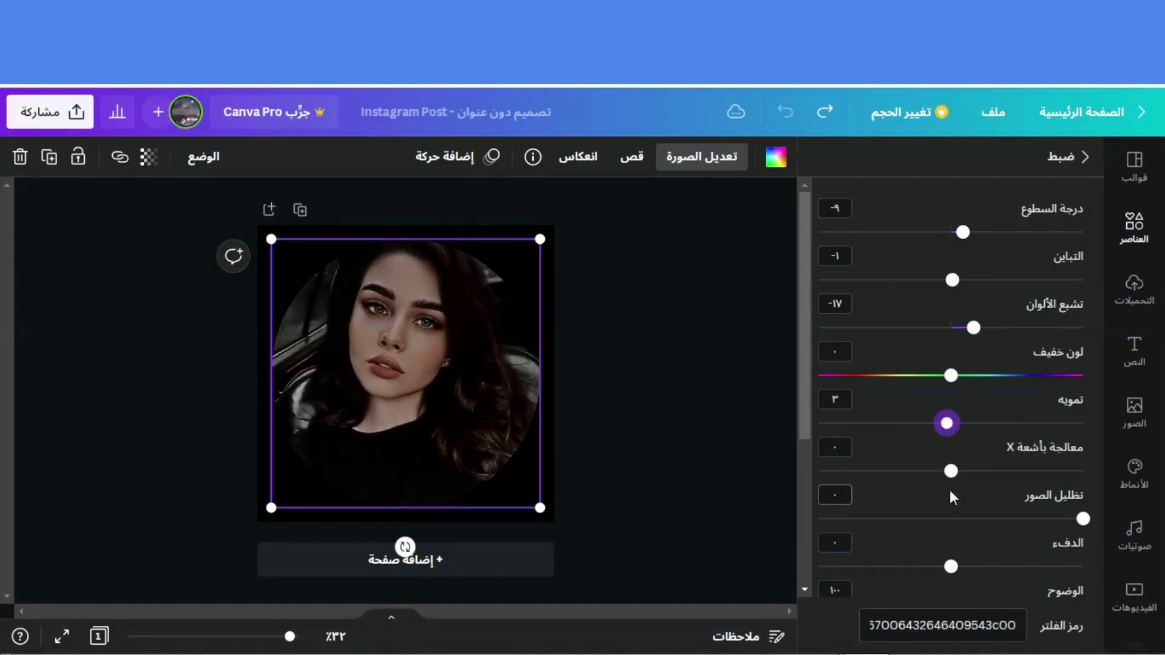
{"action": "left_click_drag", "start_coordinate": [806, 403], "coordinate": [808, 439]}
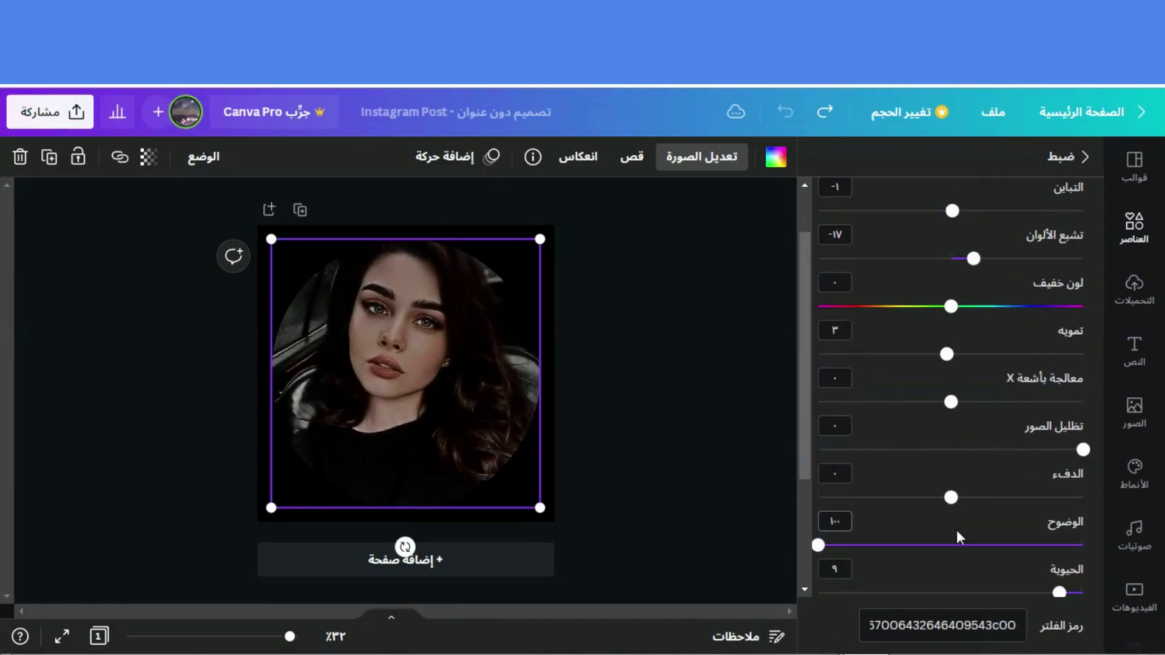
{"action": "left_click_drag", "start_coordinate": [953, 546], "coordinate": [924, 546]}
{"action": "left_click", "coordinate": [682, 392]}
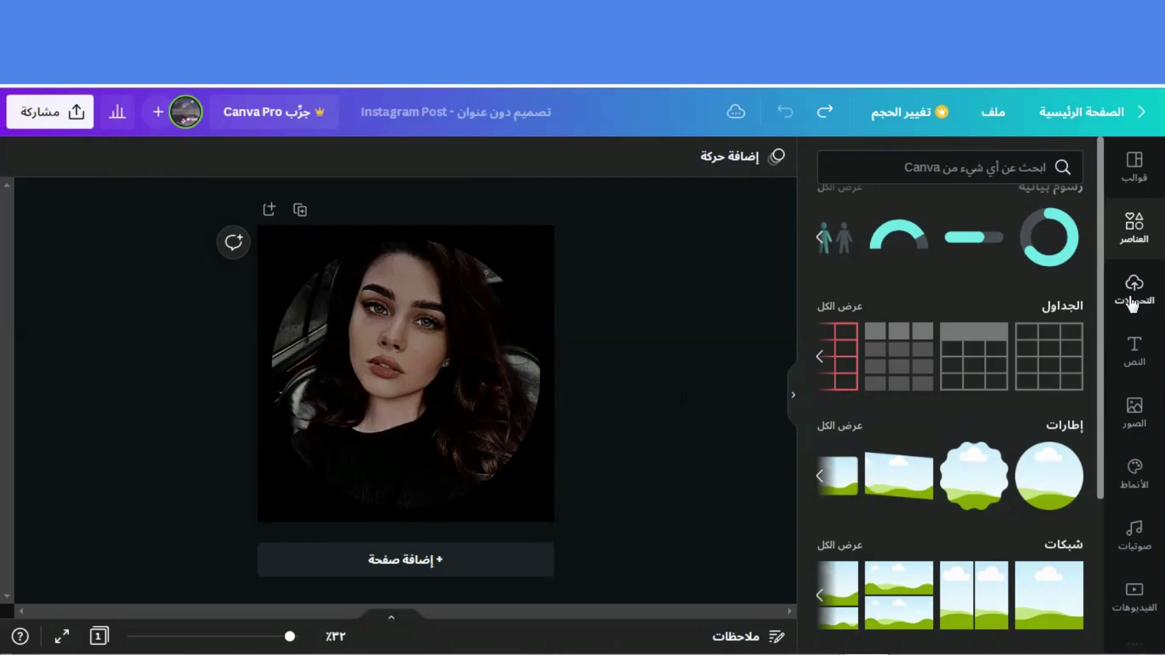
- Browse the recently used text styles and add the pink neon "love you" text to the page
{"action": "left_click", "coordinate": [1130, 349]}
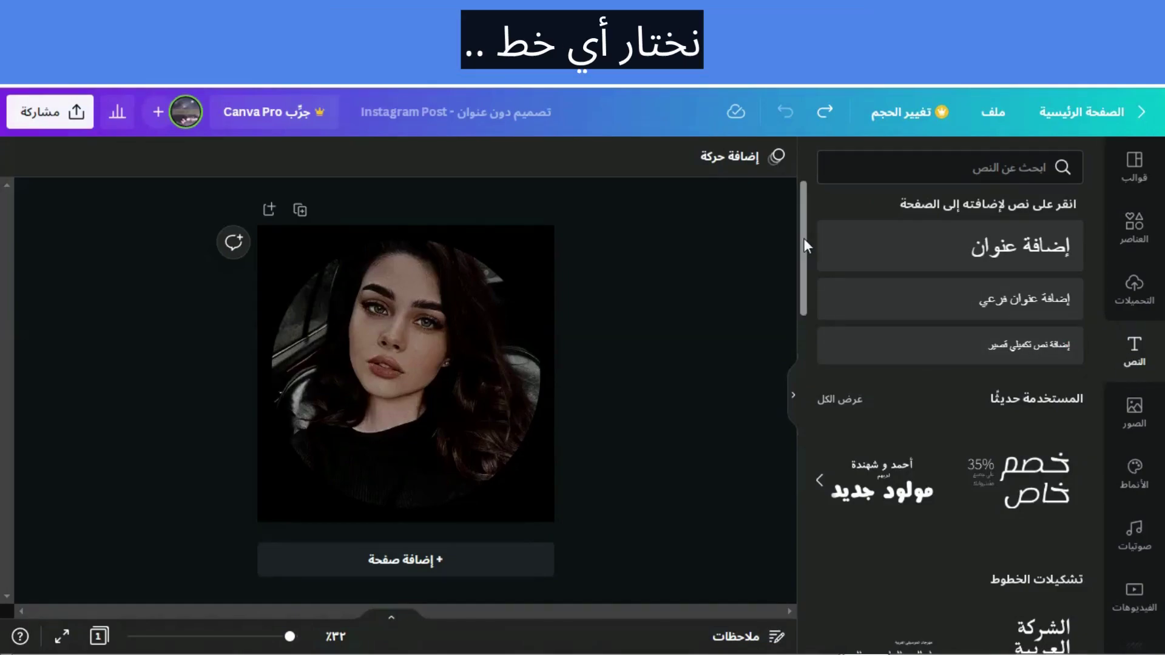
{"action": "left_click_drag", "start_coordinate": [803, 237], "coordinate": [799, 269]}
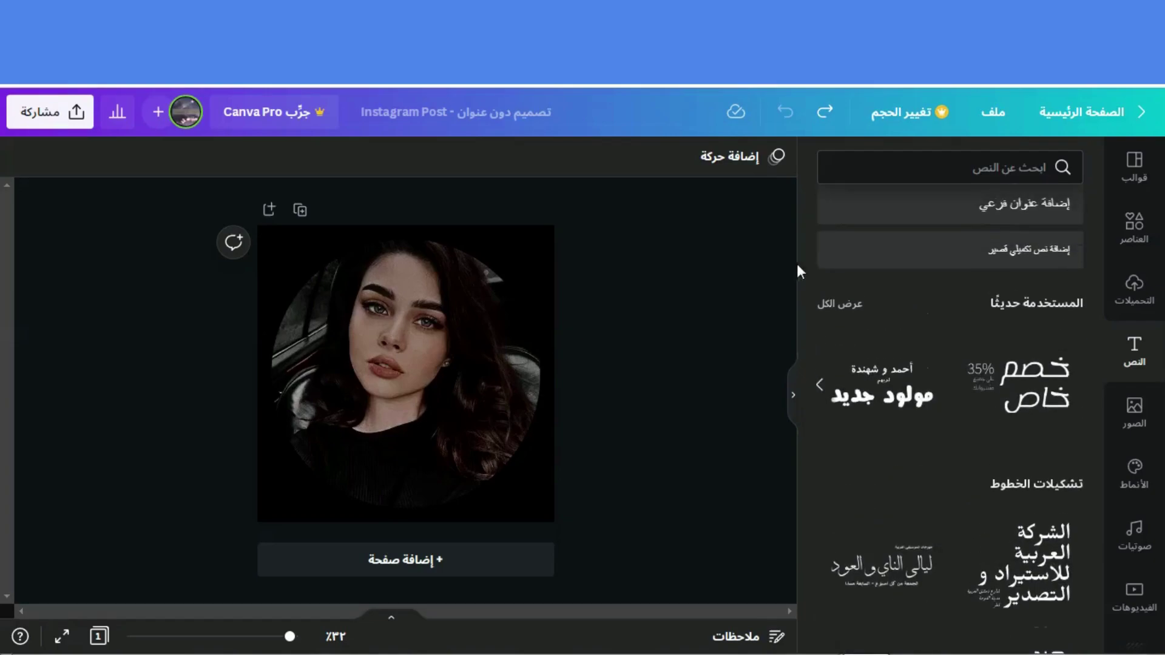
{"action": "left_click", "coordinate": [838, 304]}
{"action": "left_click_drag", "start_coordinate": [803, 256], "coordinate": [801, 406]}
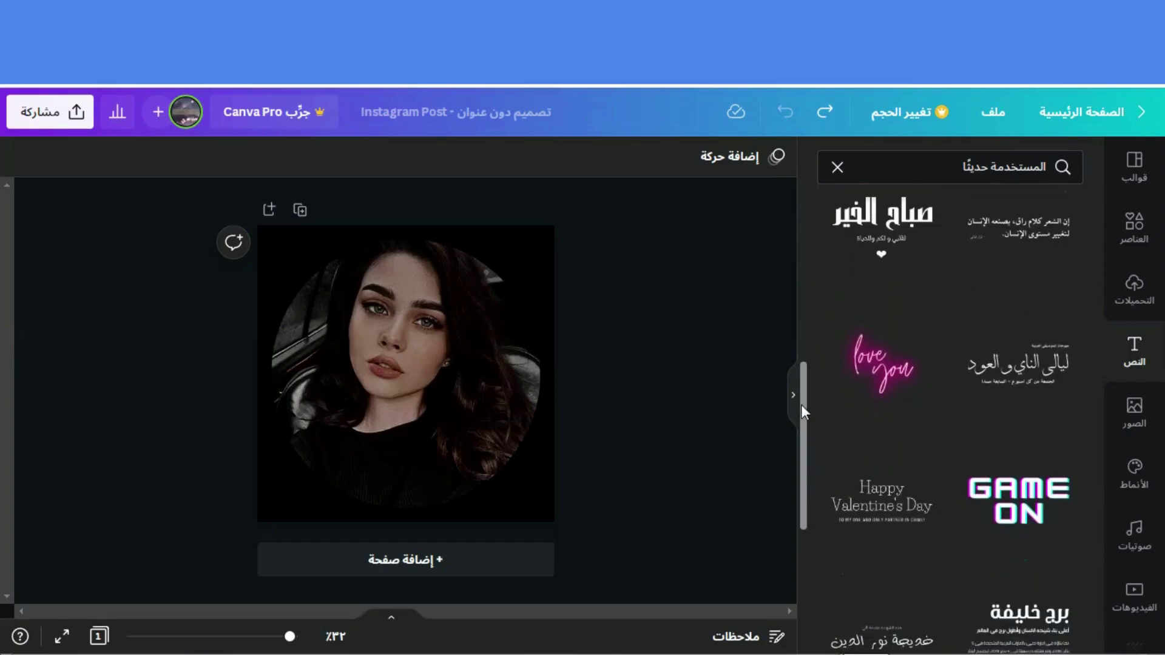
{"action": "left_click", "coordinate": [862, 364]}
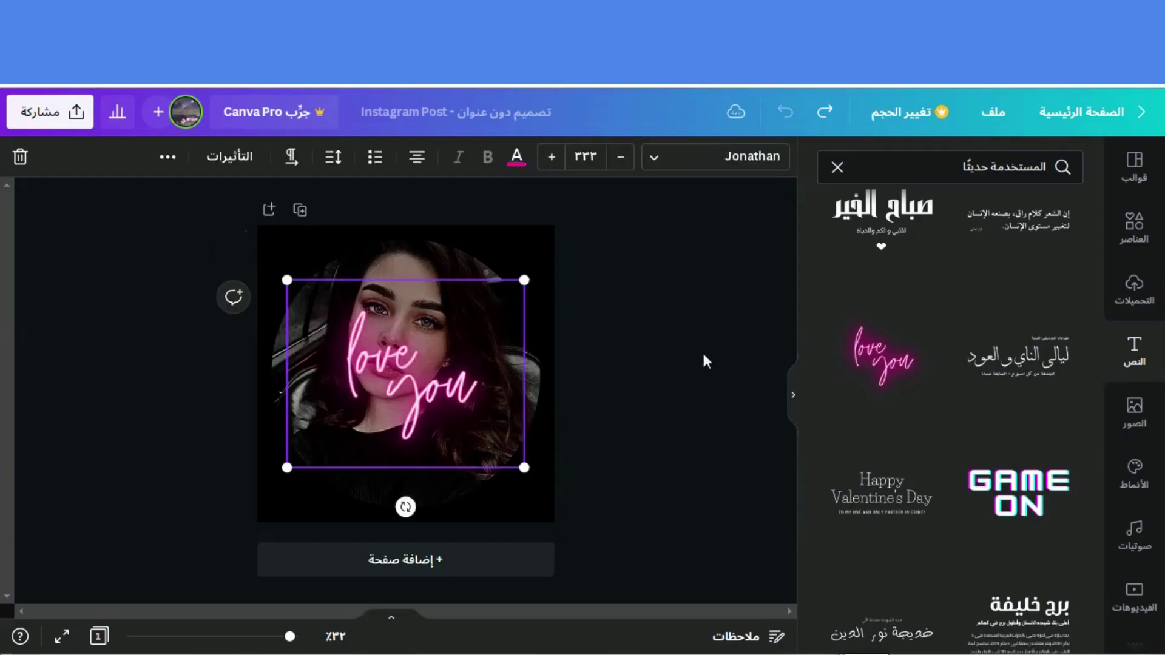
- Delete the word "you" from the neon text, keeping only "love" on the portrait
{"action": "double_click", "coordinate": [453, 403]}
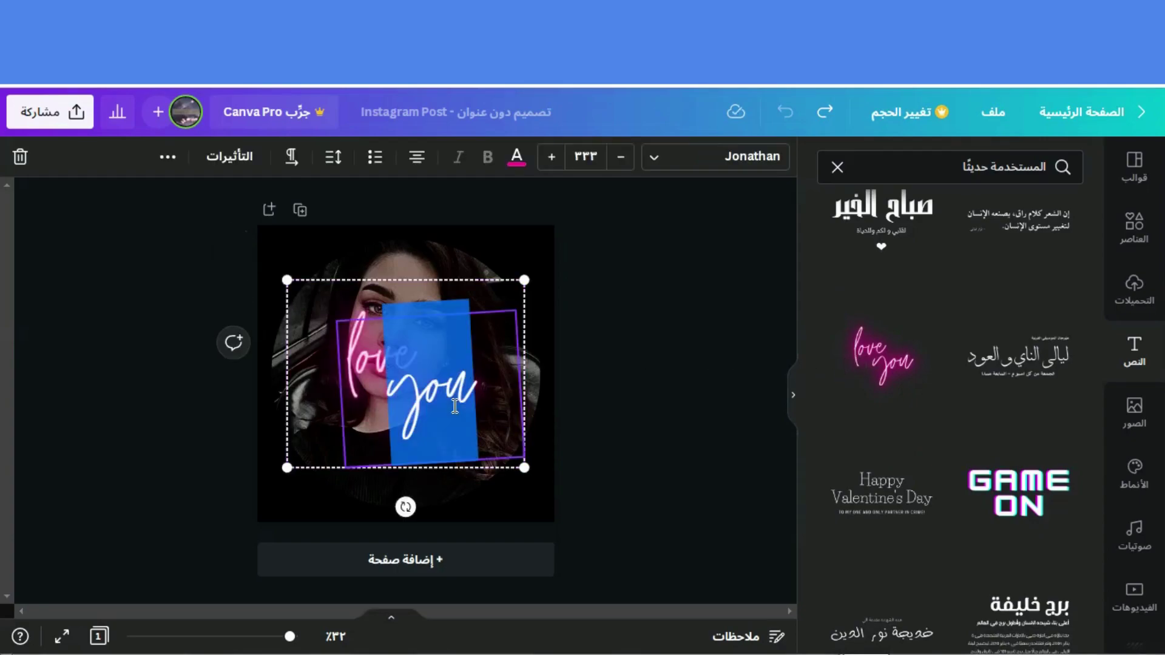
{"action": "left_click", "coordinate": [20, 158]}
{"action": "left_click", "coordinate": [63, 207]}
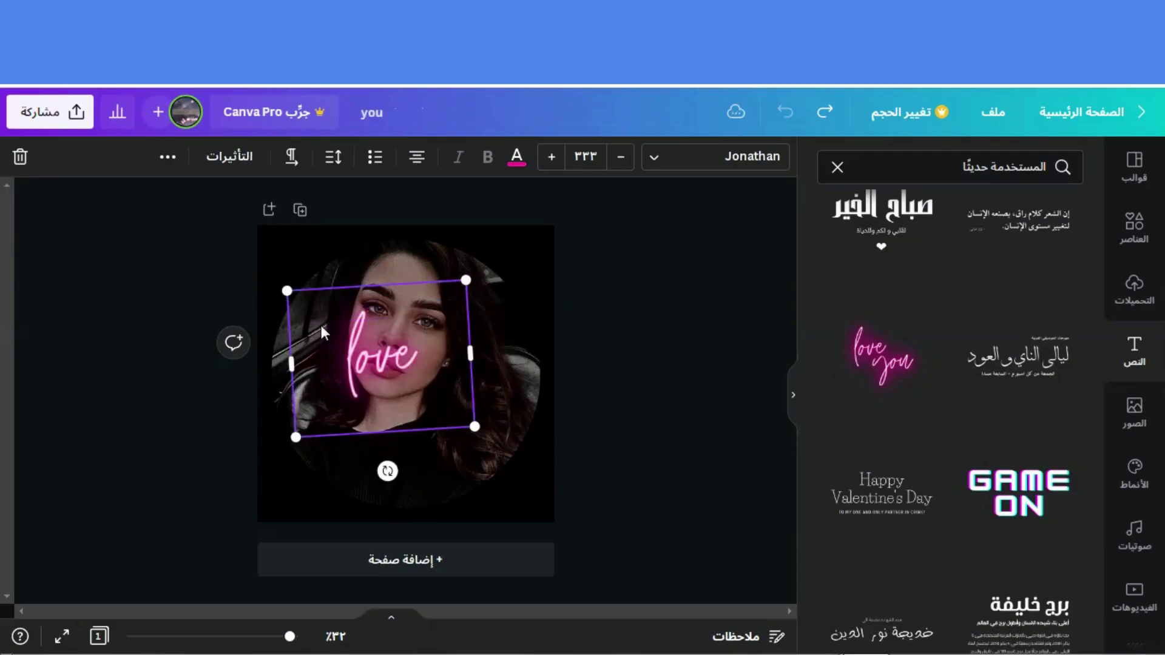
- Replace the neon word "love" with the signature name in Latin letters
{"action": "double_click", "coordinate": [383, 353]}
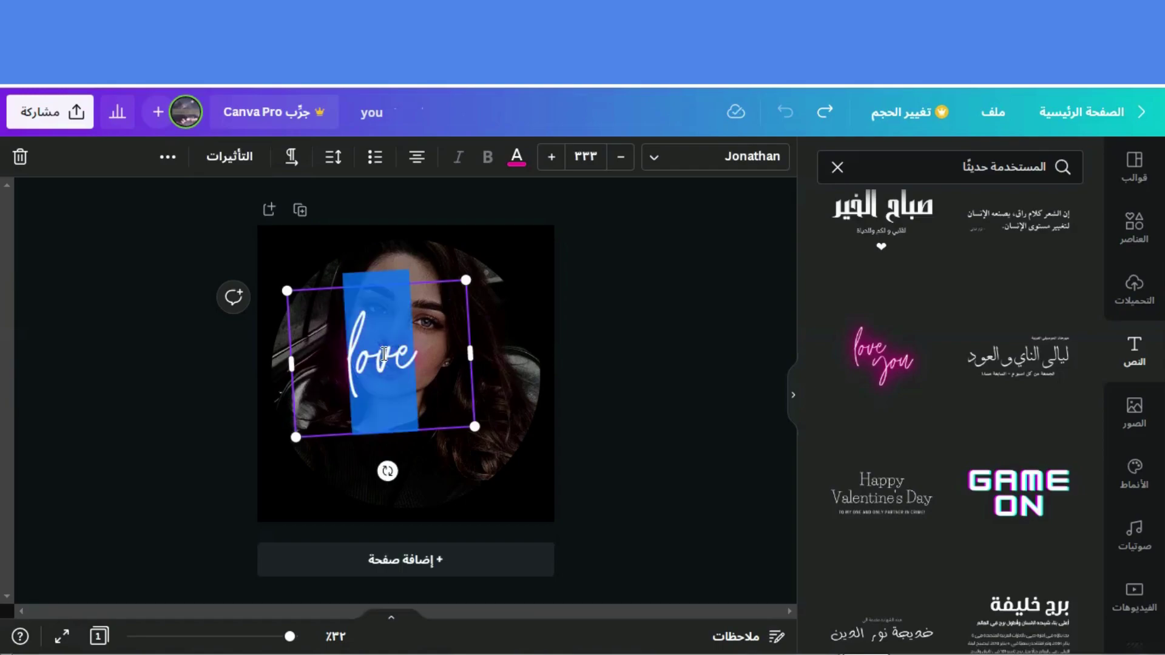
{"action": "type", "text": "ق"}
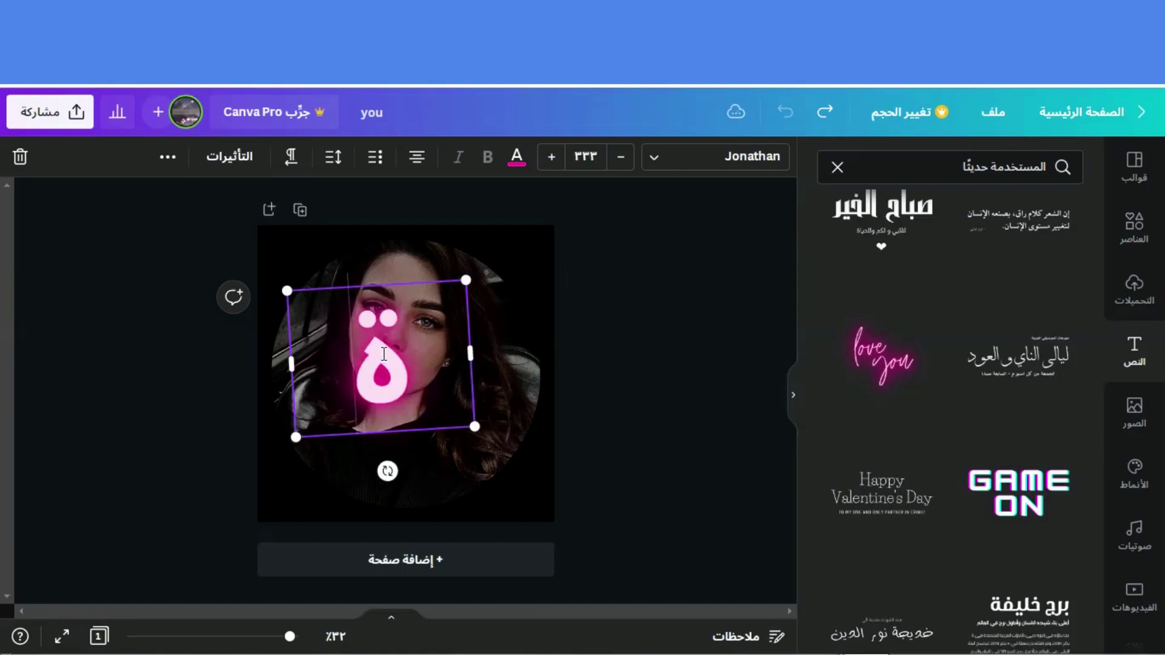
{"action": "key", "text": "BackSpace"}
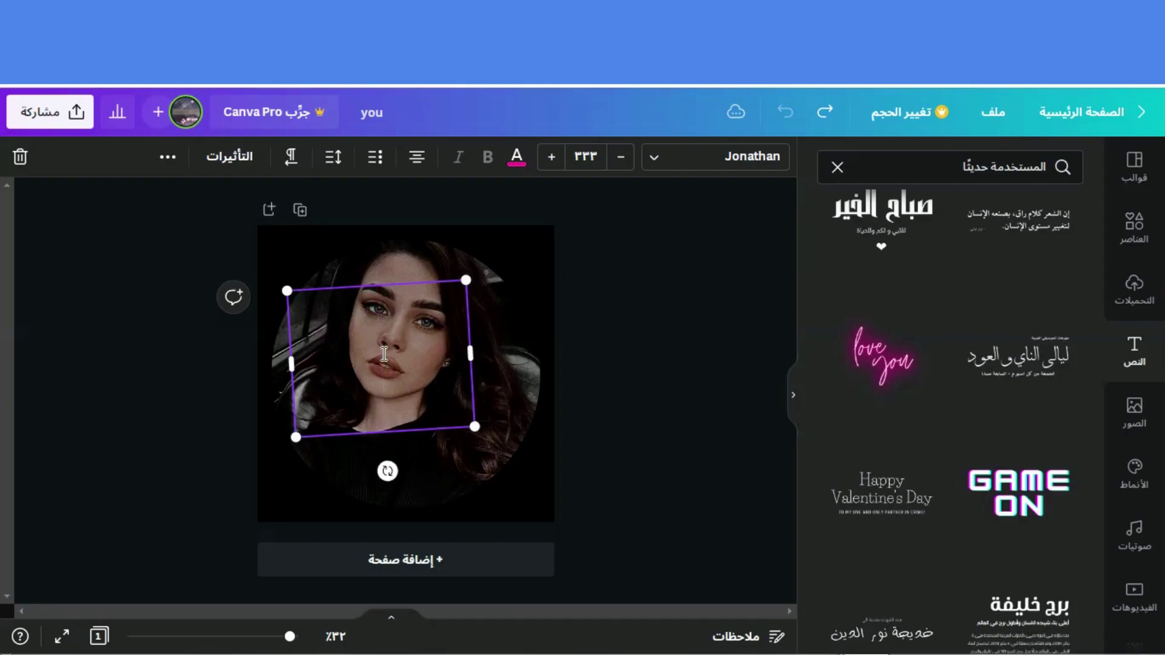
{"action": "type", "text": "ة"}
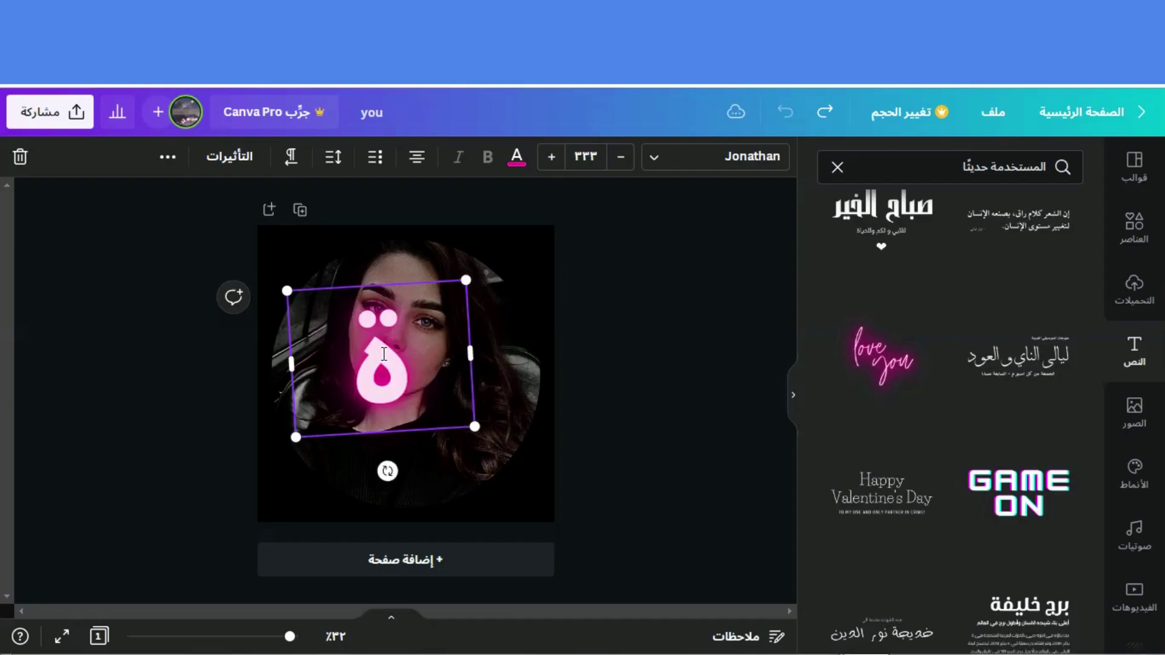
{"action": "key", "text": "BackSpace"}
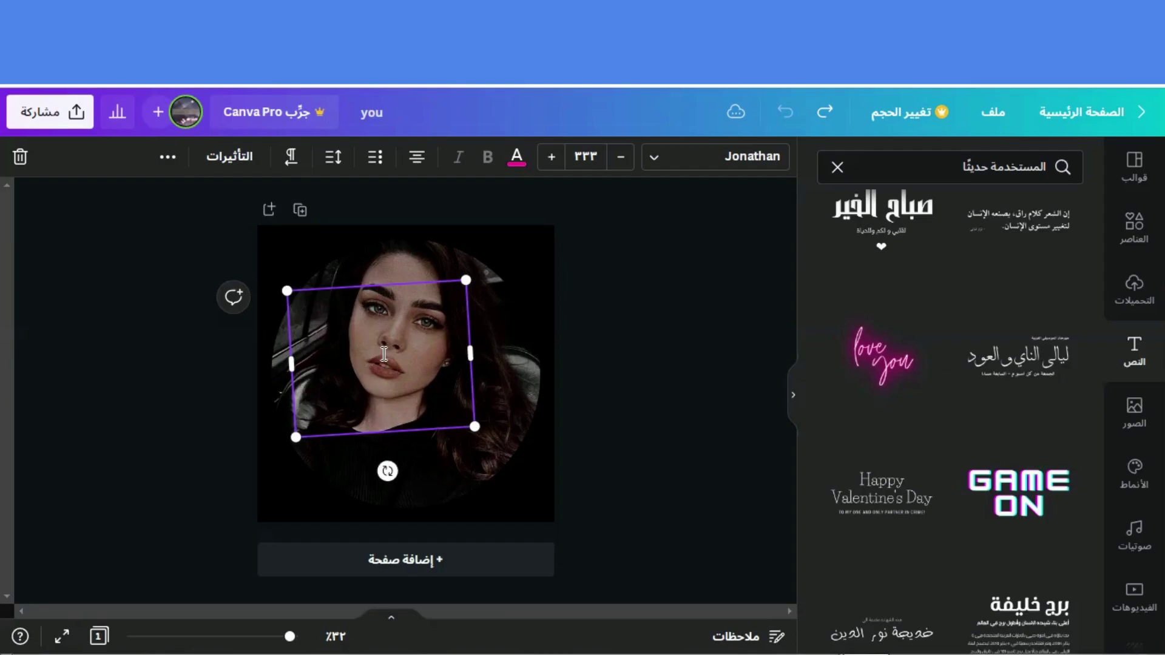
{"action": "type", "text": "M"}
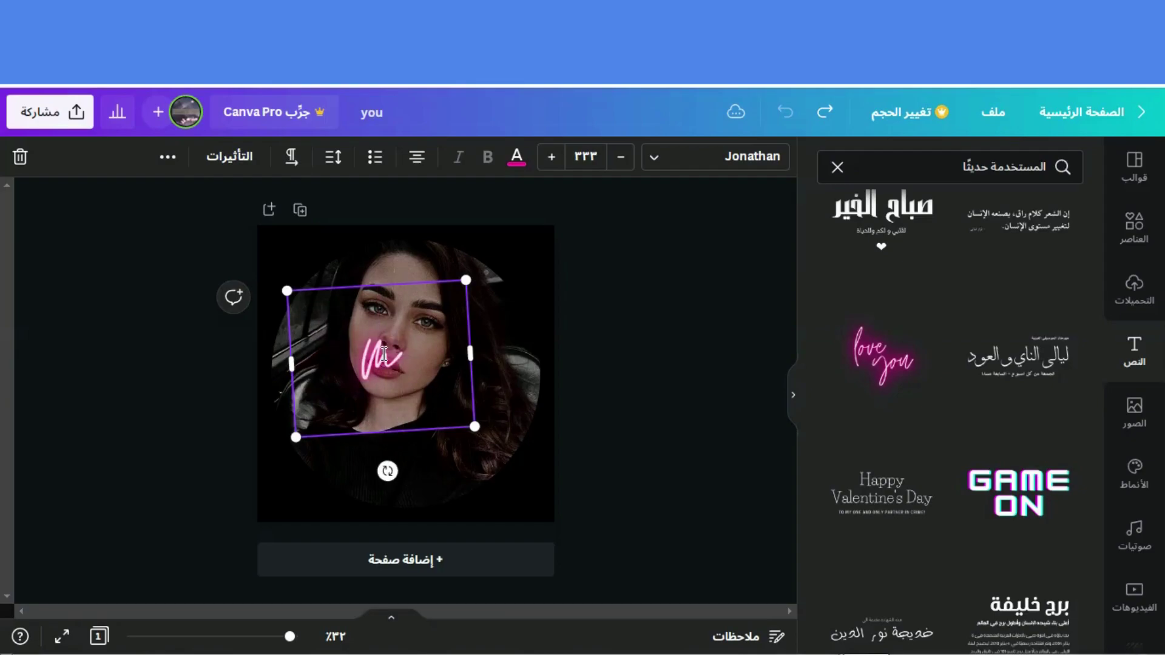
{"action": "key", "text": "BackSpace"}
{"action": "type", "text": "M"}
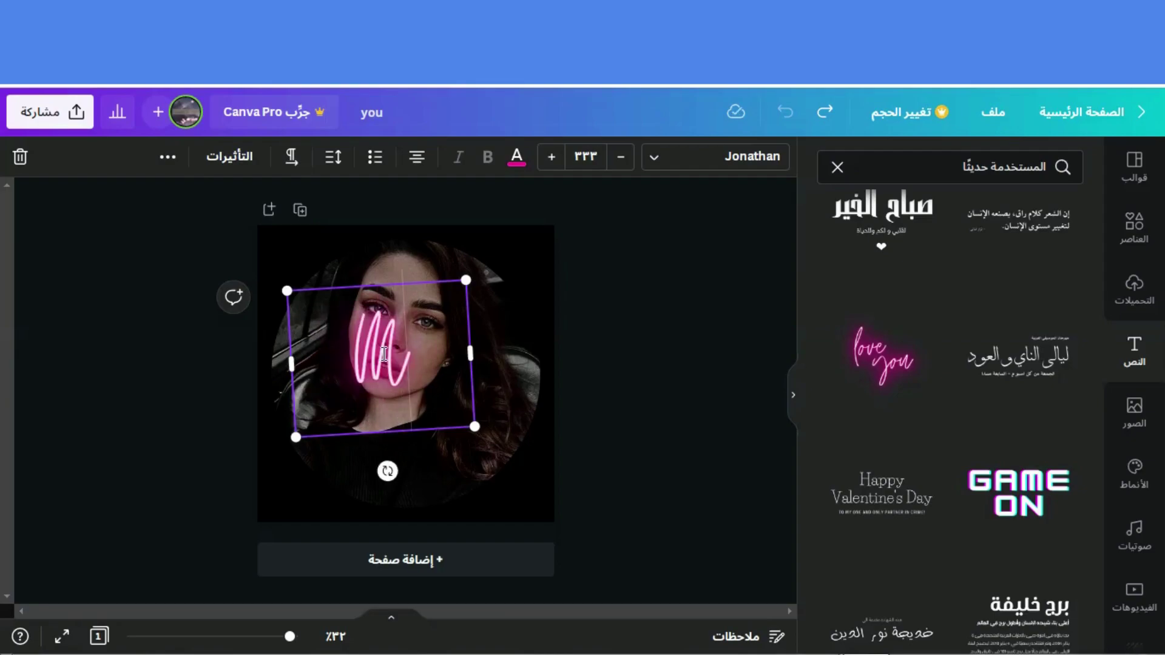
{"action": "type", "text": "s "}
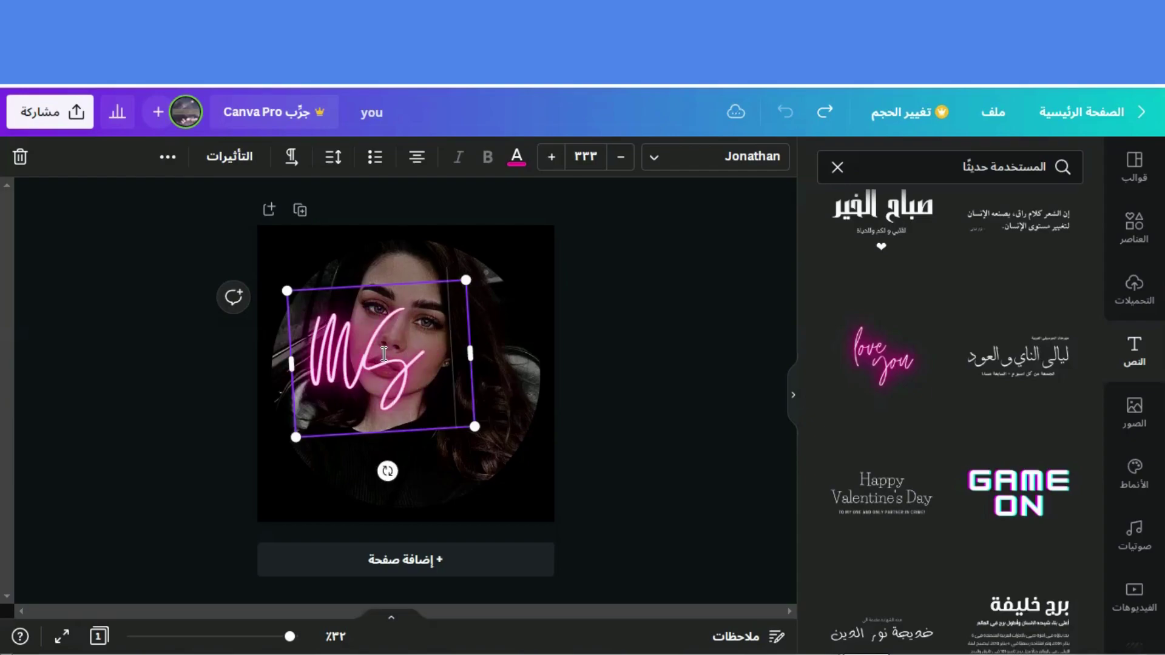
{"action": "type", "text": "mo"}
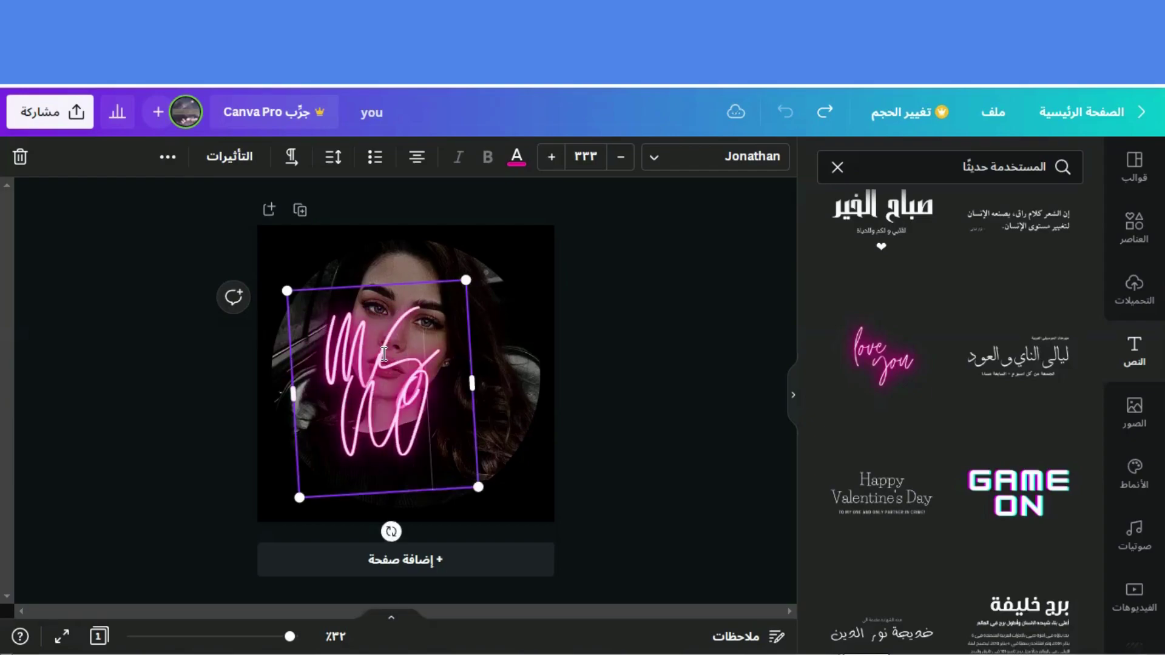
{"action": "type", "text": "on"}
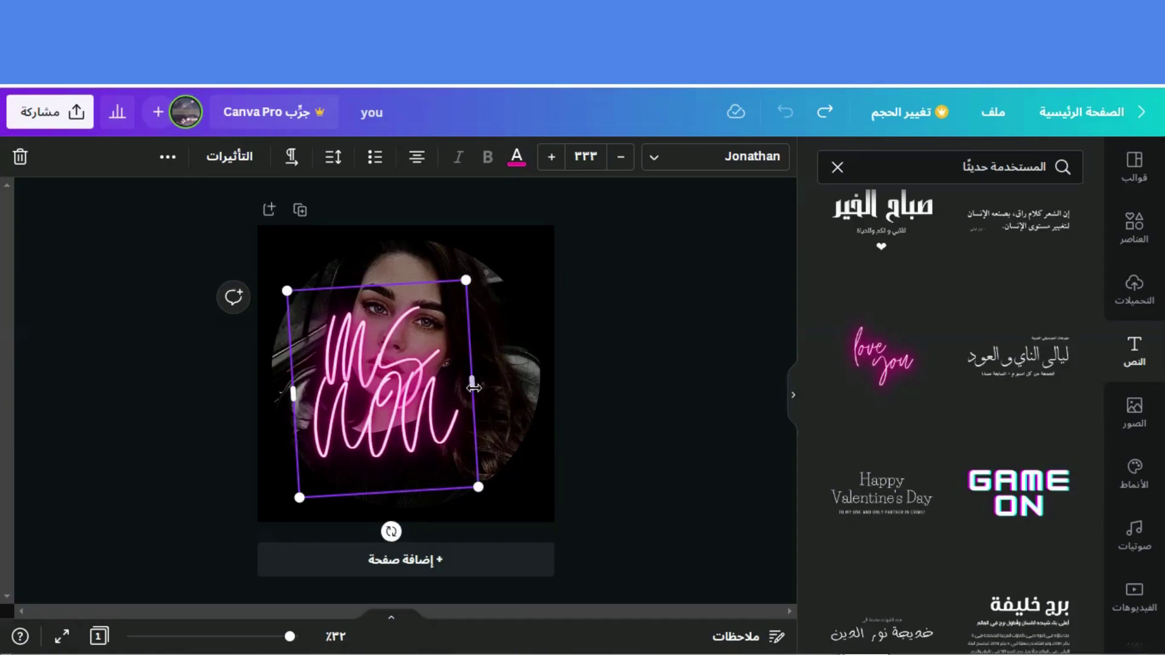
- Widen the neon signature to fit on one line, then shrink it to size 131 over the portrait's lower-right area
{"action": "left_click_drag", "start_coordinate": [470, 385], "coordinate": [584, 381]}
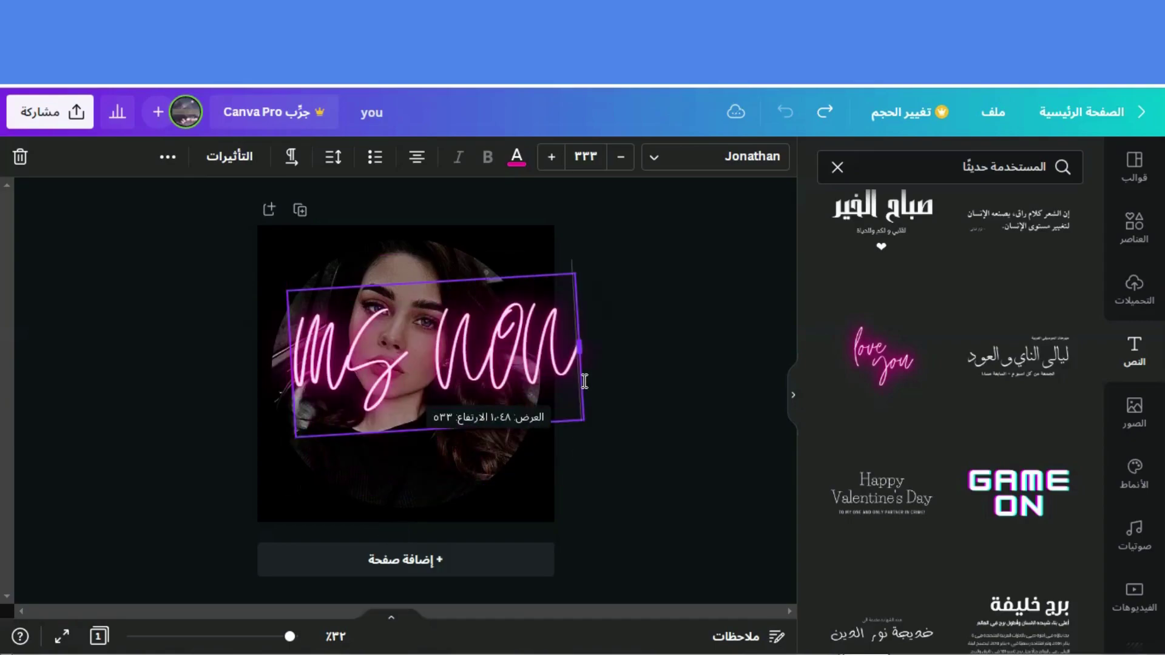
{"action": "left_click_drag", "start_coordinate": [576, 274], "coordinate": [407, 368]}
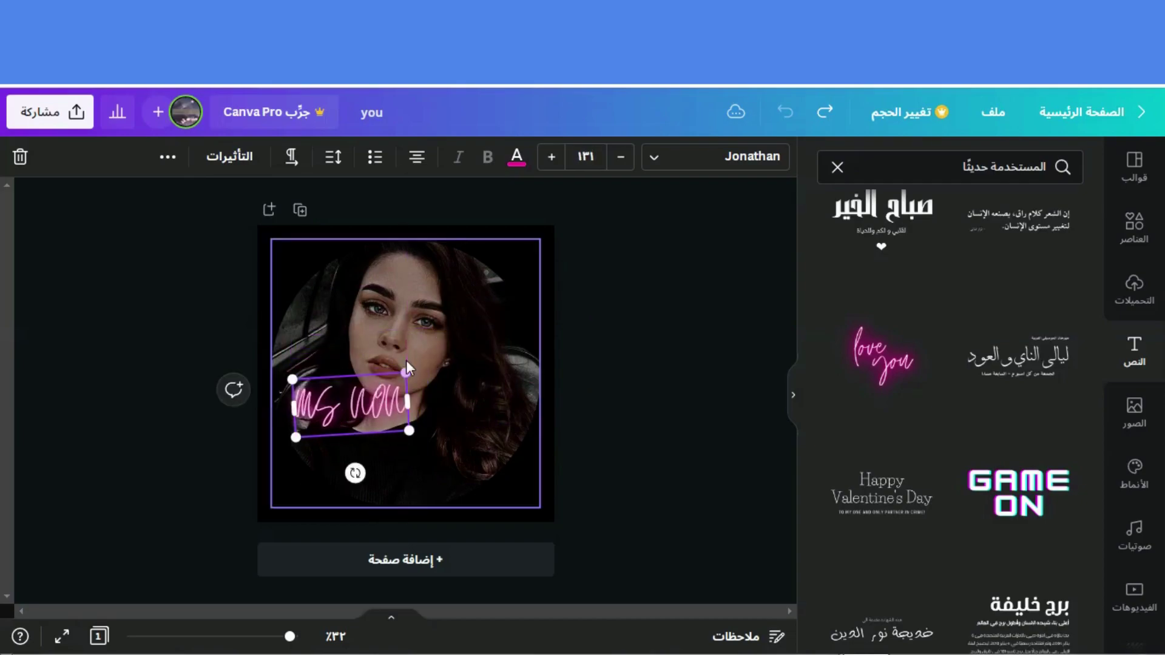
{"action": "left_click_drag", "start_coordinate": [357, 435], "coordinate": [455, 460]}
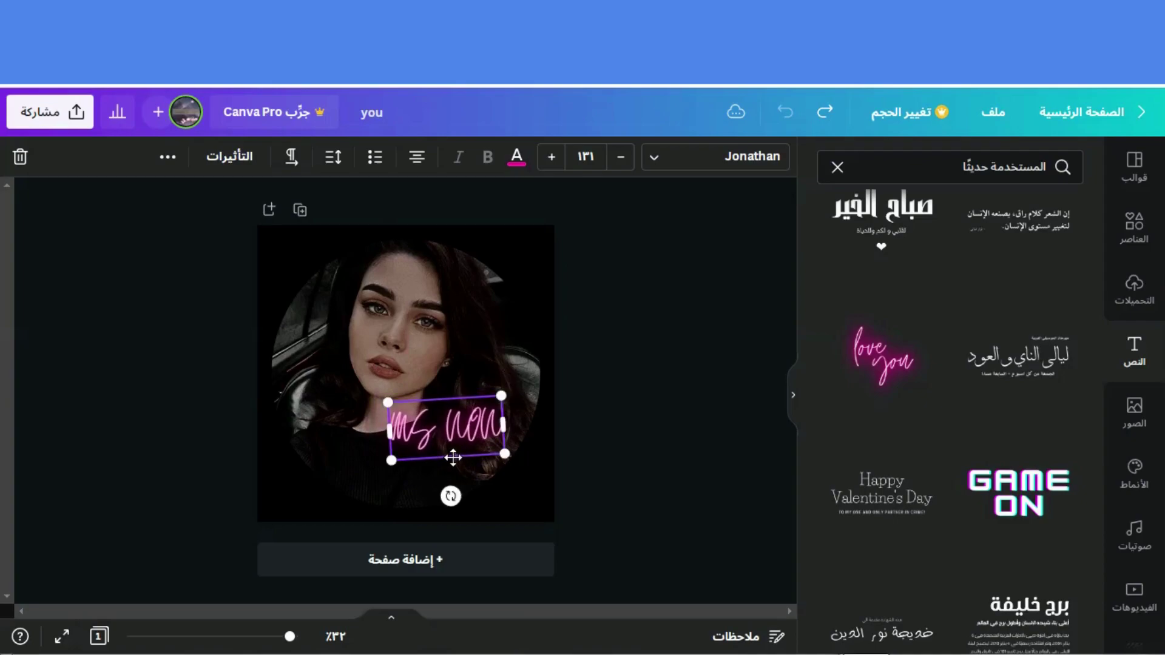
- Recolour the signature with the light brown from the photo colours and shrink it to size 84.9 near the portrait's lower-right edge
{"action": "left_click", "coordinate": [518, 156]}
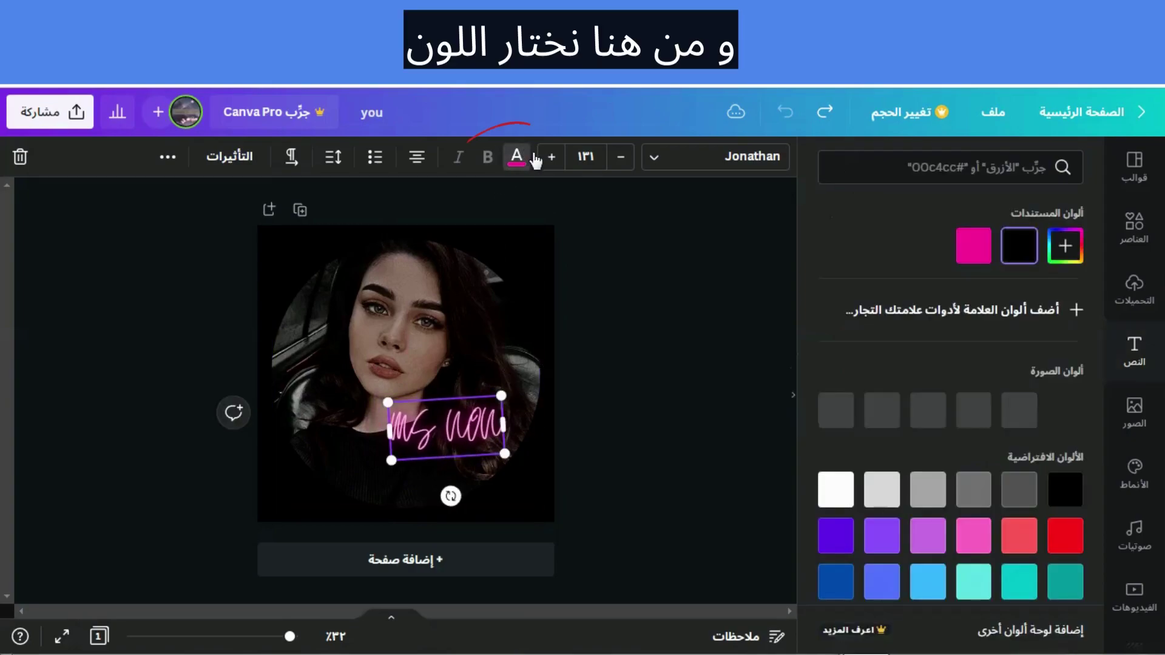
{"action": "left_click", "coordinate": [845, 487]}
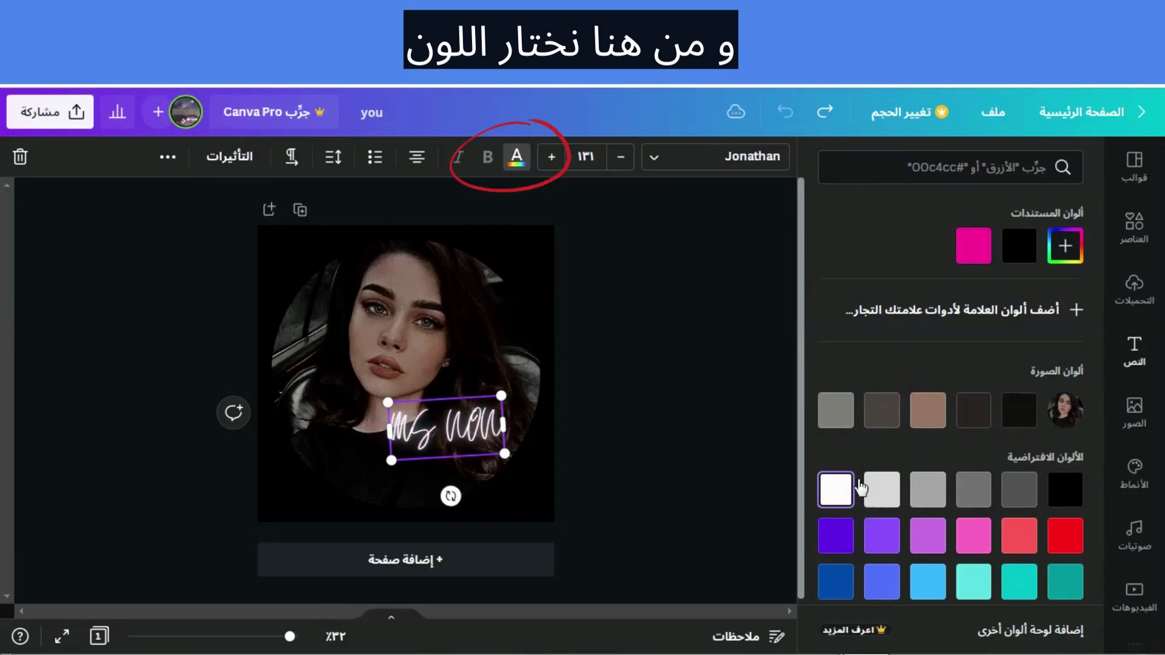
{"action": "left_click", "coordinate": [924, 415]}
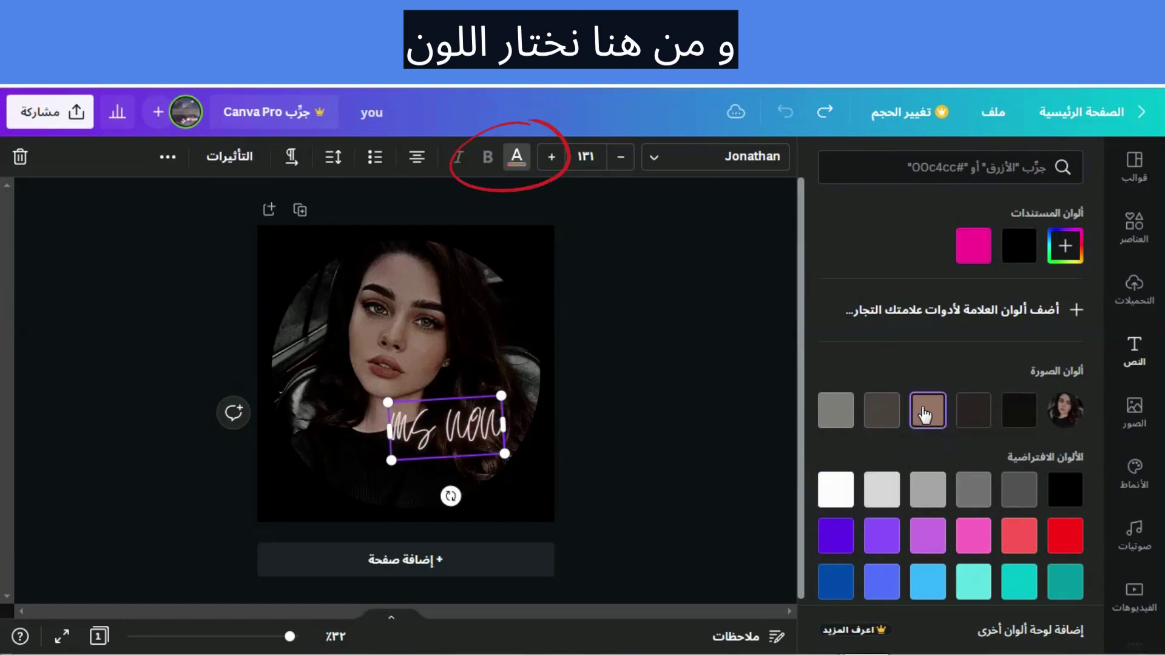
{"action": "left_click_drag", "start_coordinate": [505, 454], "coordinate": [464, 437]}
{"action": "left_click_drag", "start_coordinate": [443, 476], "coordinate": [498, 485]}
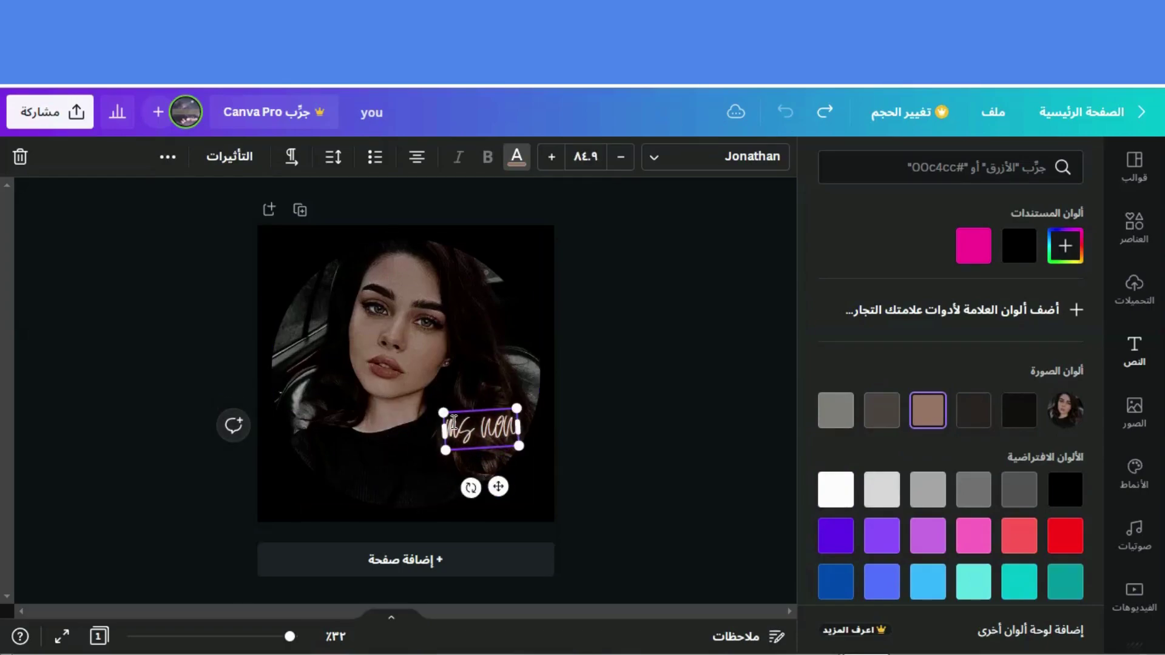
- Set the signature text's transparency to 81 and deselect it
{"action": "left_click", "coordinate": [171, 160]}
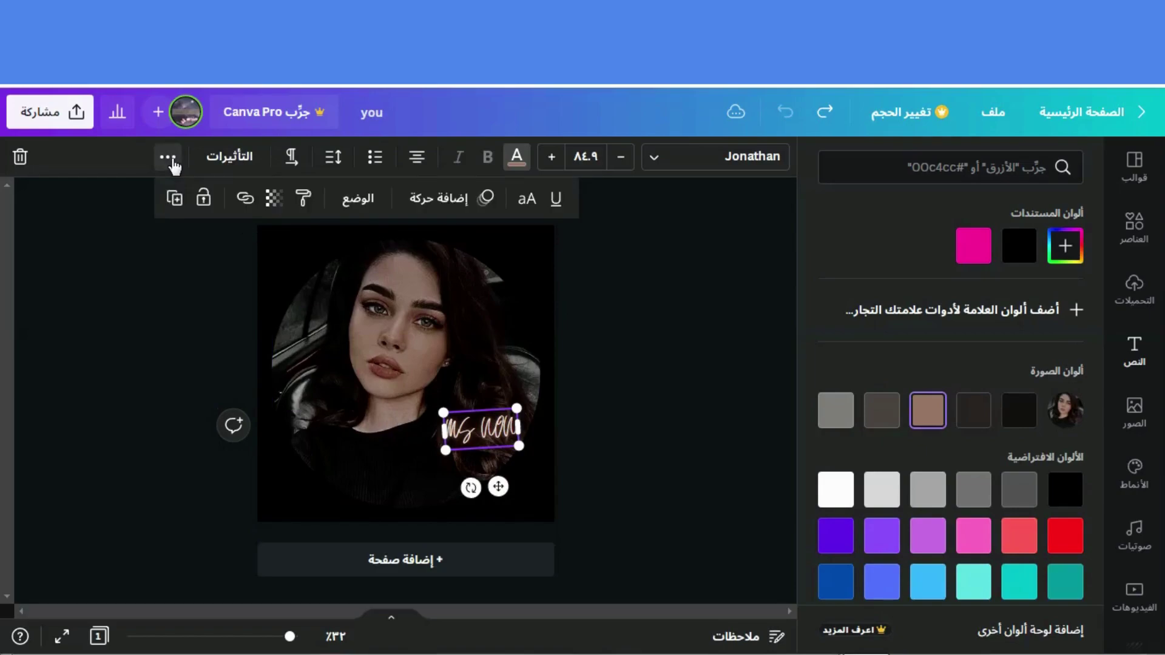
{"action": "left_click", "coordinate": [273, 199]}
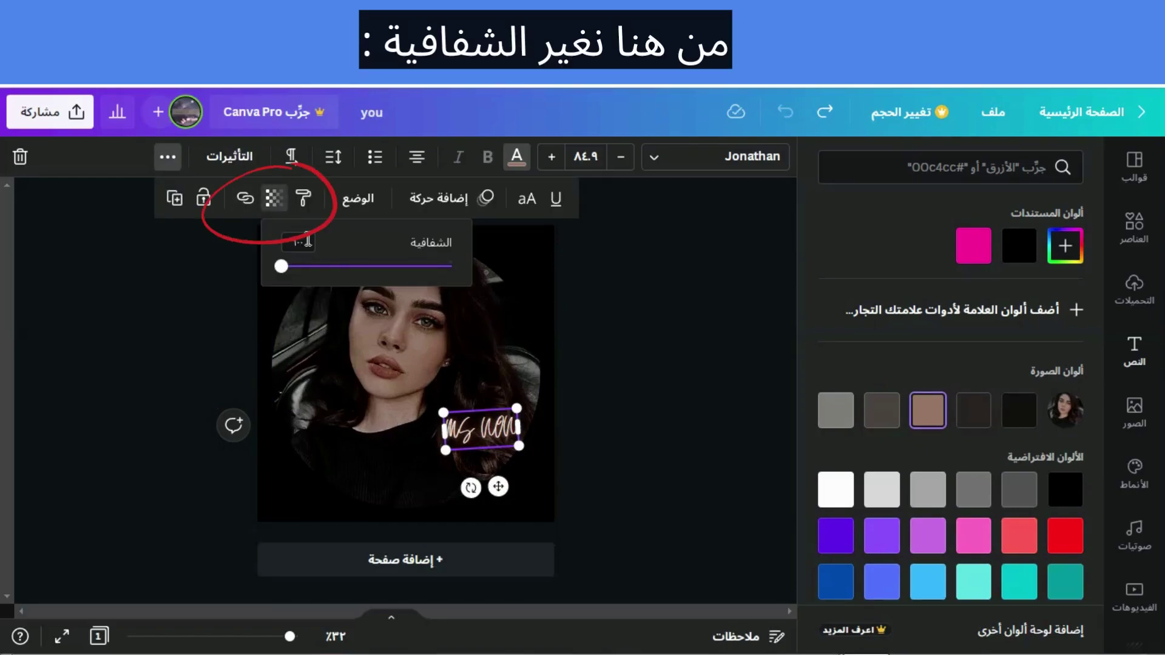
{"action": "left_click", "coordinate": [329, 267]}
{"action": "mouse_move", "coordinate": [327, 267]}
{"action": "left_mouse_down"}
{"action": "mouse_move", "coordinate": [398, 268]}
{"action": "mouse_move", "coordinate": [309, 267]}
{"action": "mouse_move", "coordinate": [383, 273]}
{"action": "mouse_move", "coordinate": [324, 284]}
{"action": "mouse_move", "coordinate": [369, 285]}
{"action": "mouse_move", "coordinate": [316, 283]}
{"action": "left_mouse_up"}
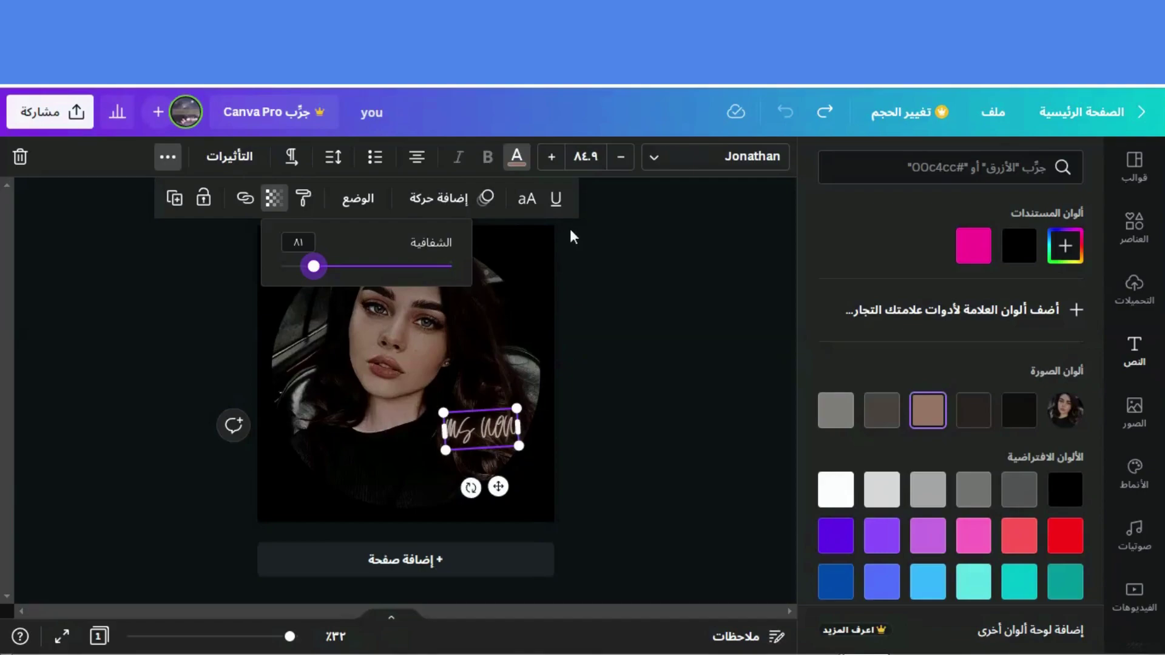
{"action": "left_click", "coordinate": [561, 206]}
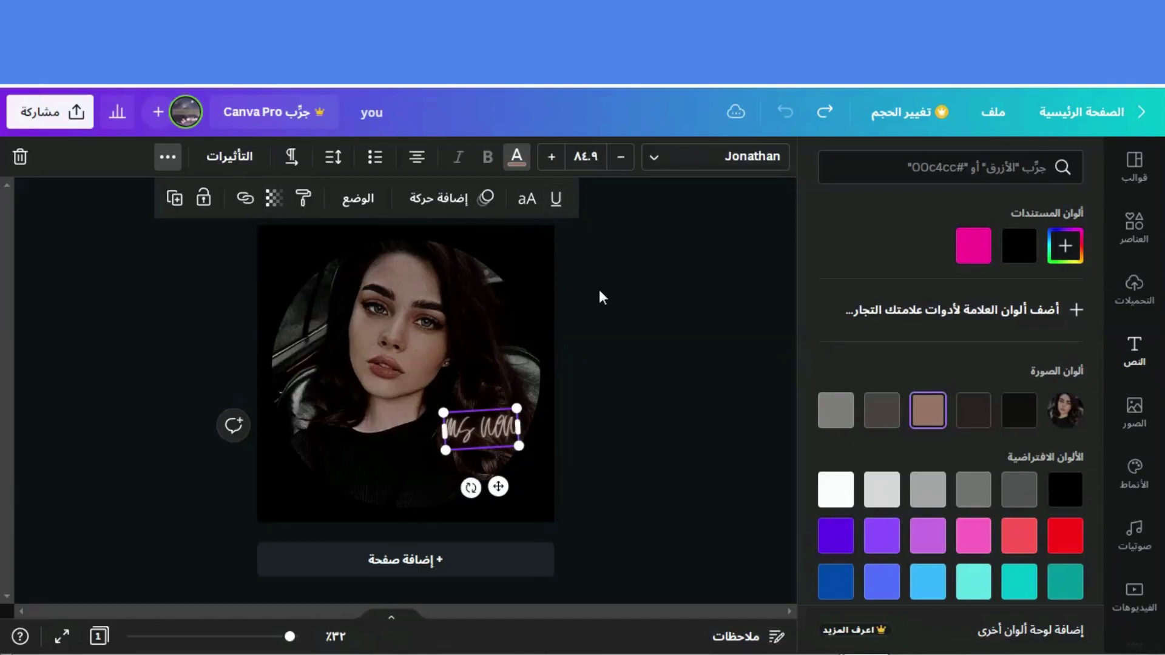
{"action": "key", "text": "Escape"}
{"action": "key", "text": "Escape"}
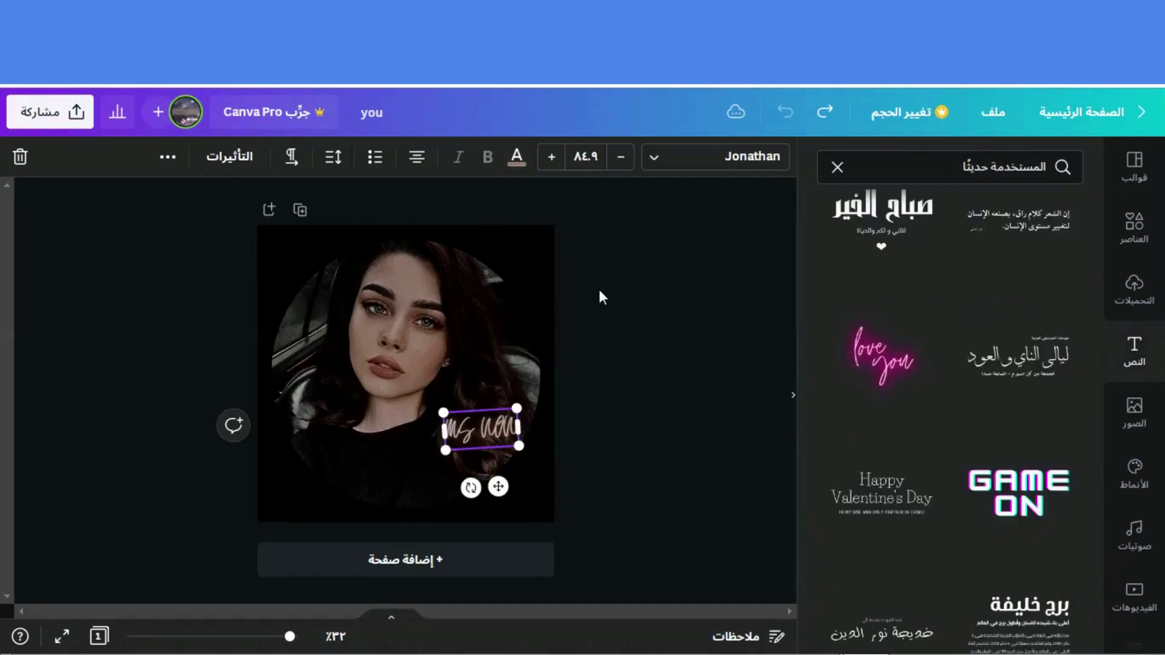
{"action": "key", "text": "Escape"}
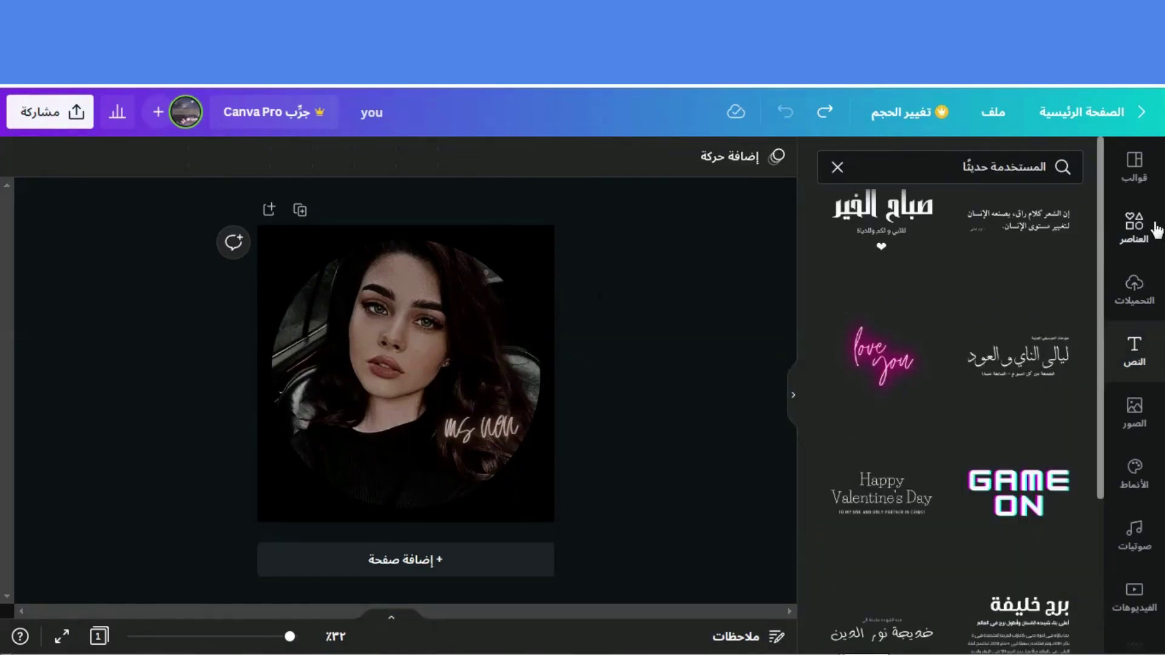
- Search the elements library for "فلتر" and look through the results
{"action": "left_click", "coordinate": [1140, 231]}
{"action": "left_click", "coordinate": [991, 158]}
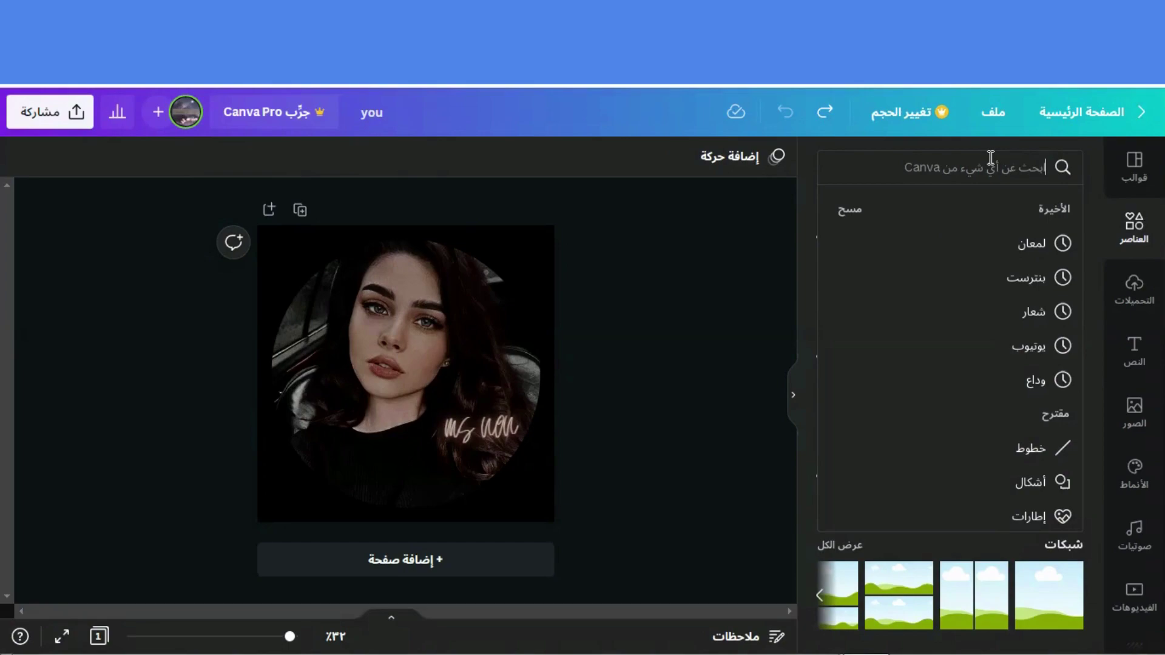
{"action": "type", "text": "tgjv"}
{"action": "key", "text": "Return"}
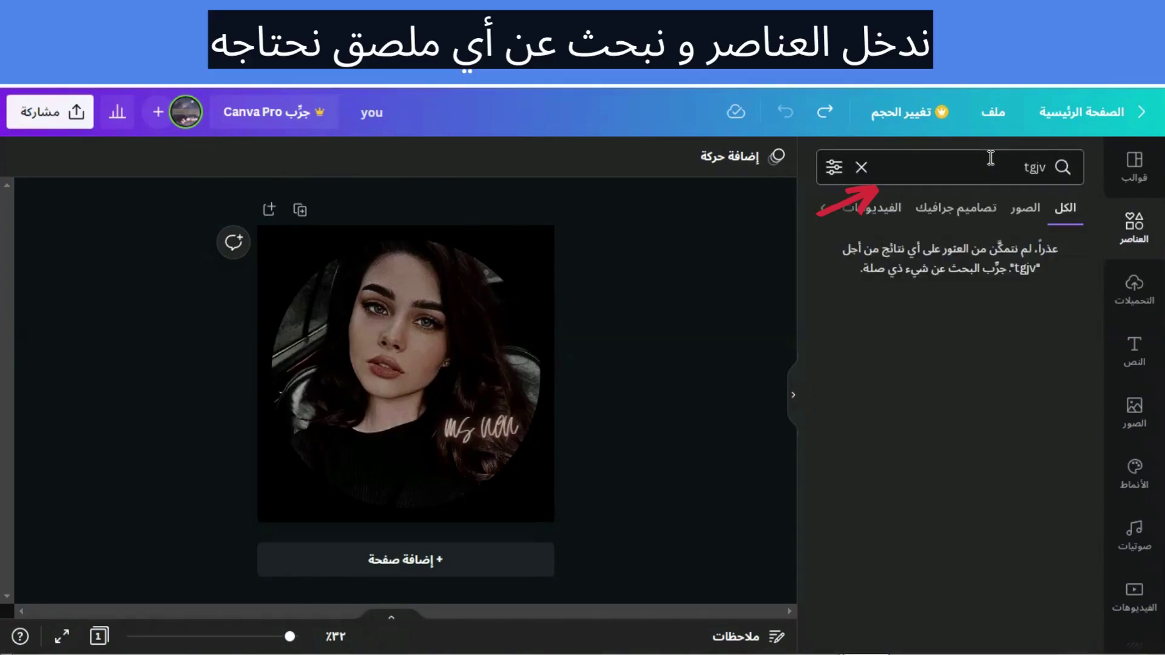
{"action": "left_click", "coordinate": [990, 158]}
{"action": "key", "text": "BackSpace"}
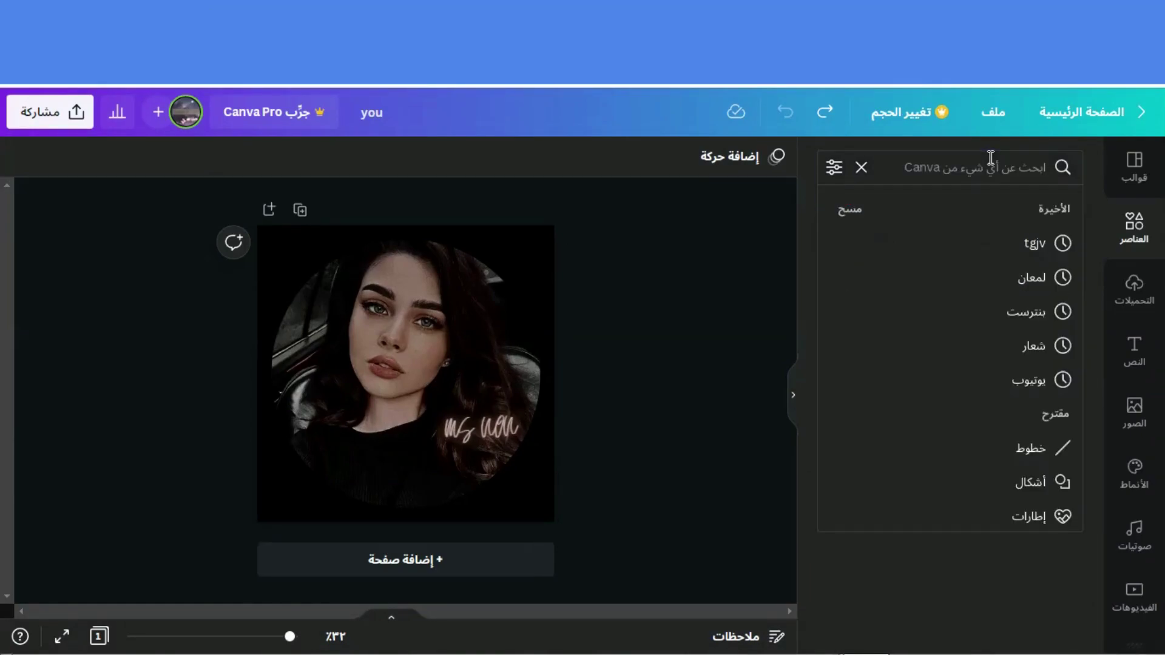
{"action": "type", "text": "فل"}
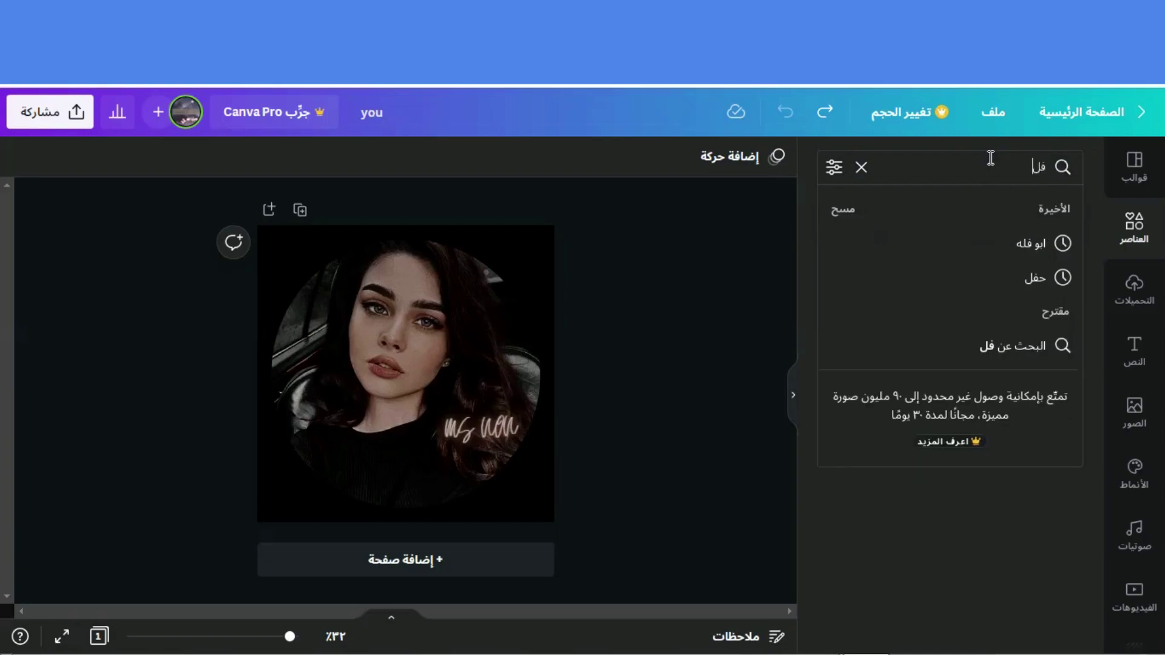
{"action": "type", "text": "تر"}
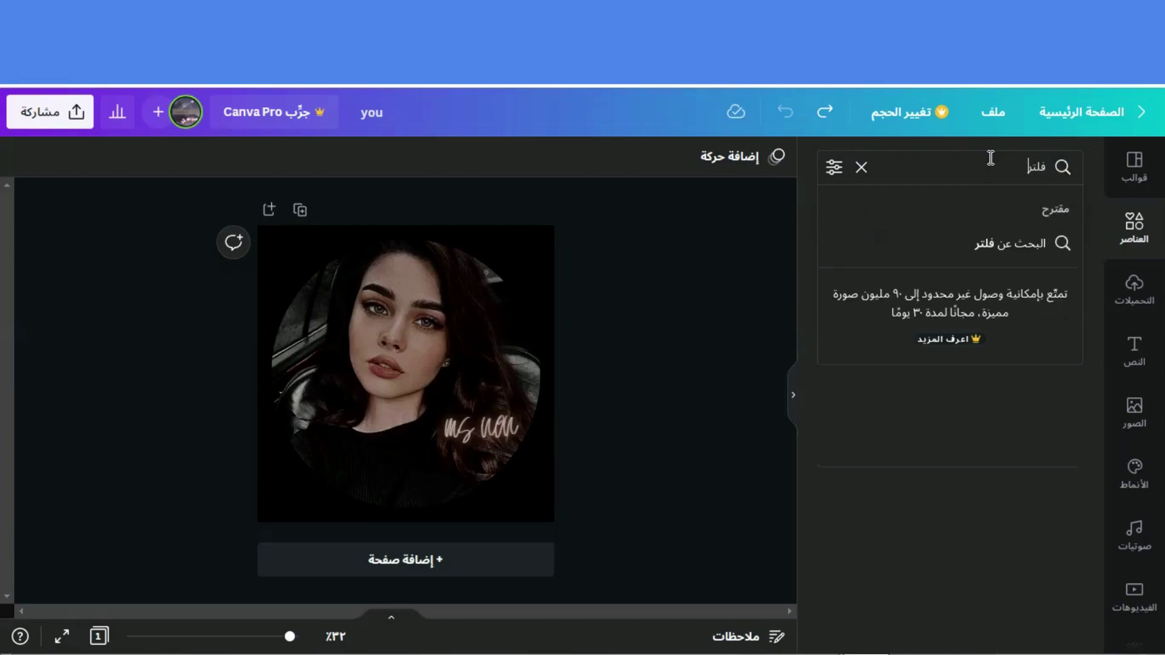
{"action": "key", "text": "Return"}
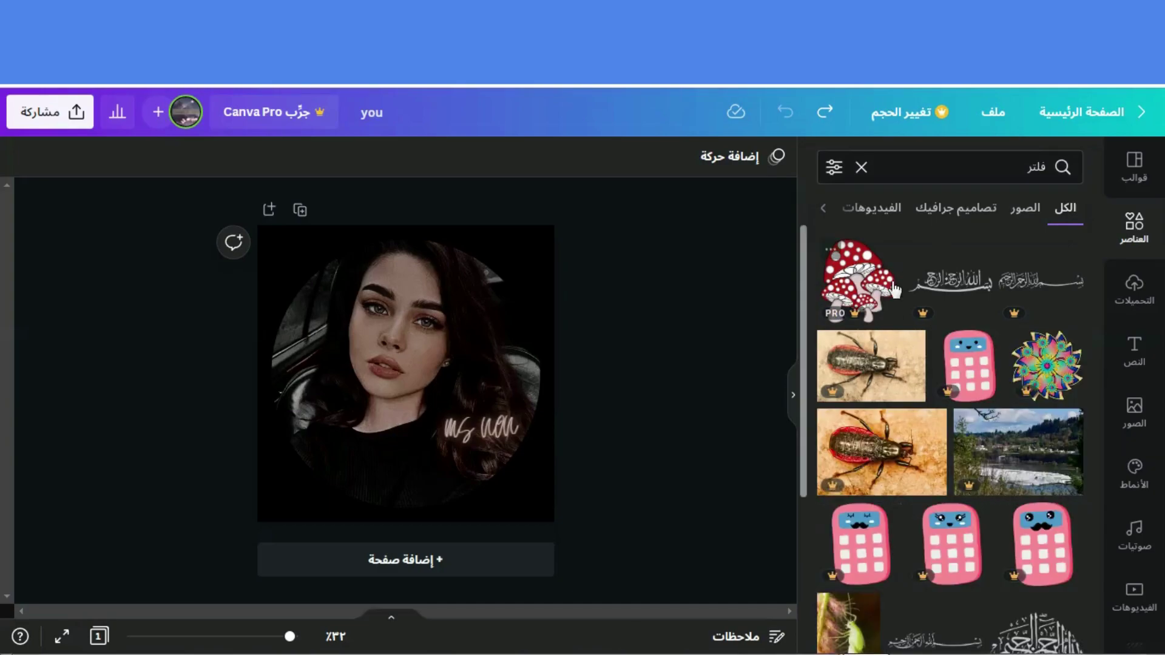
{"action": "left_click_drag", "start_coordinate": [801, 274], "coordinate": [824, 343]}
- Search the elements for "فلتر نجوم", limit the results to graphics, and add the scattered yellow stars graphic to the design
{"action": "left_click", "coordinate": [991, 163]}
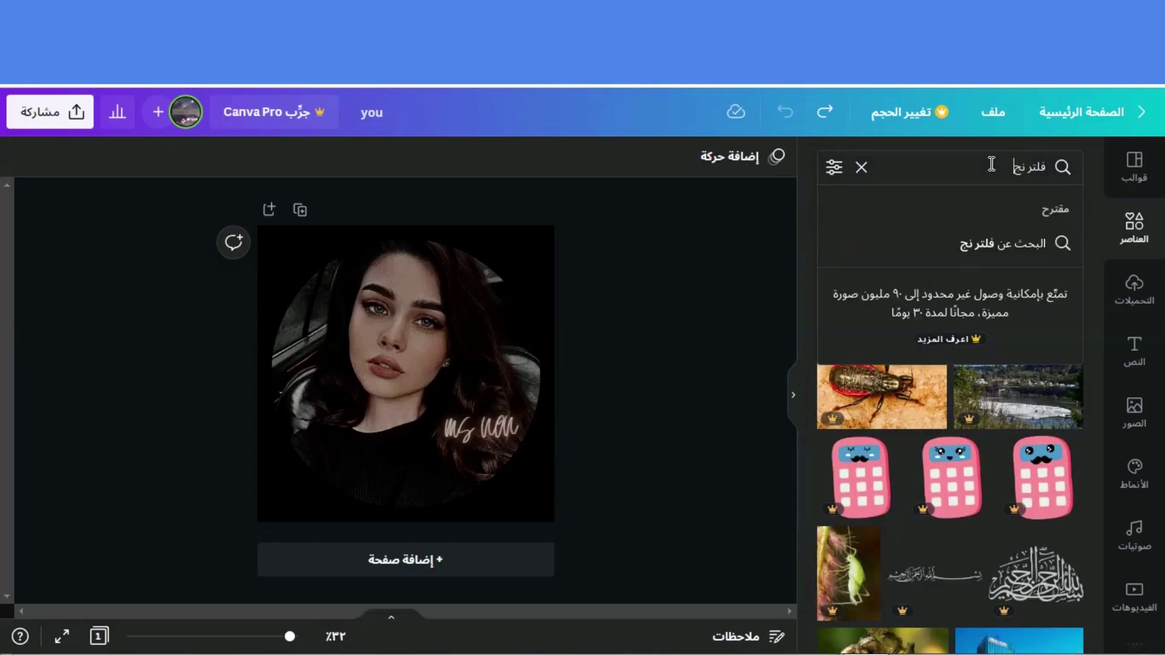
{"action": "key", "text": "Return"}
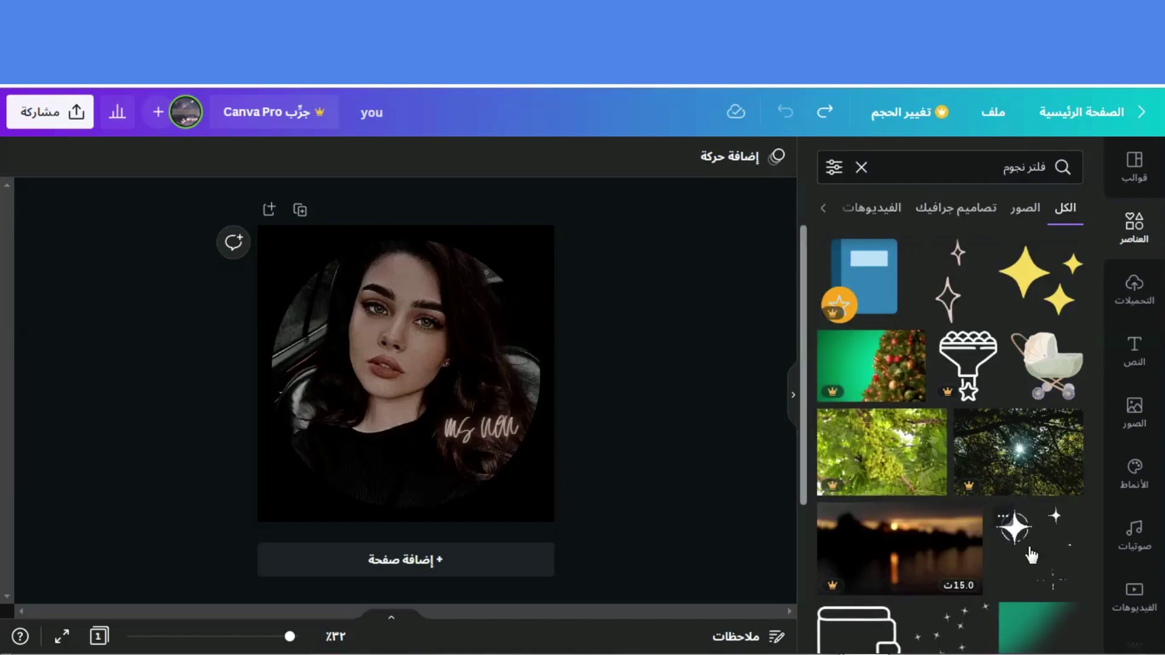
{"action": "left_click", "coordinate": [966, 222]}
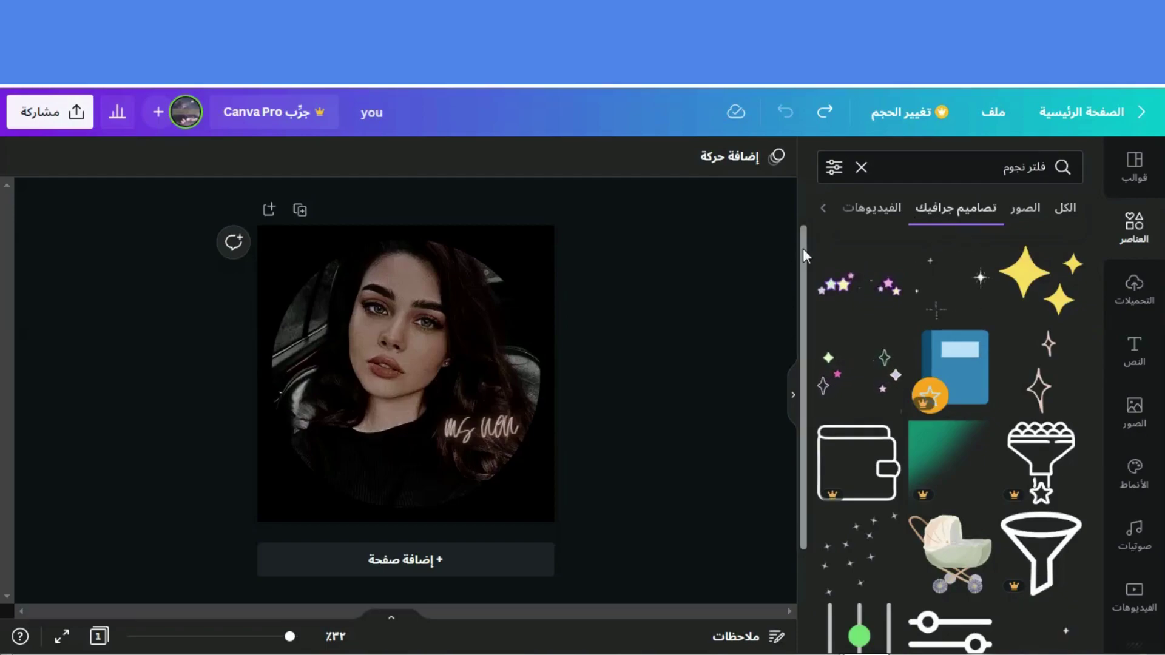
{"action": "left_click_drag", "start_coordinate": [803, 250], "coordinate": [800, 443]}
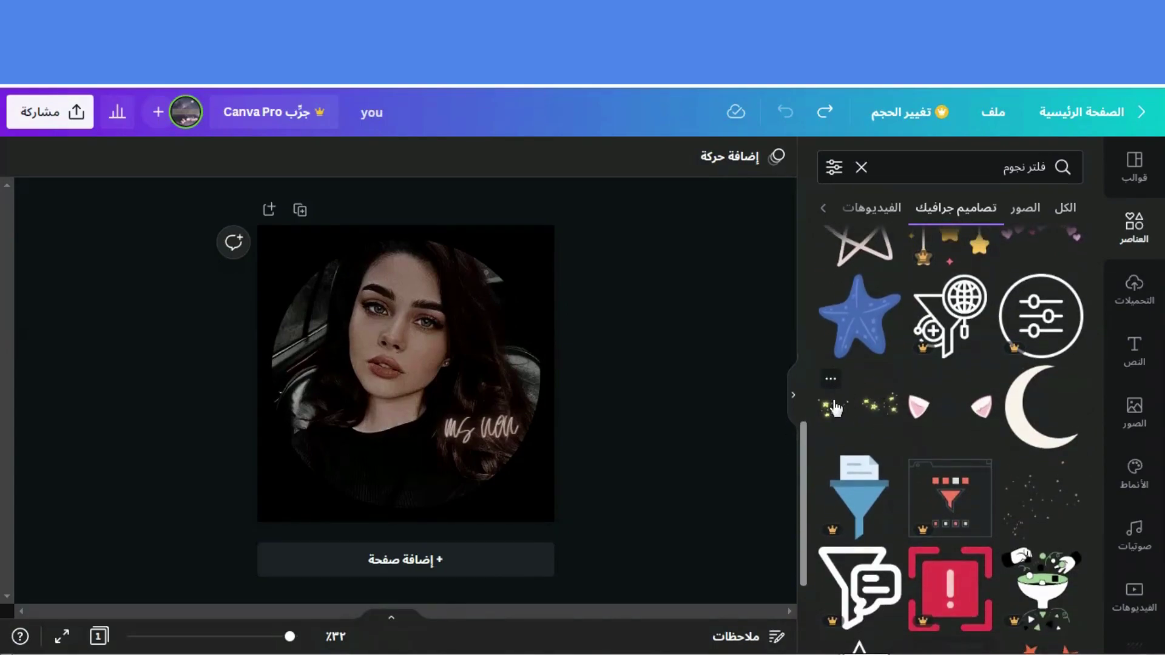
{"action": "left_click", "coordinate": [874, 419]}
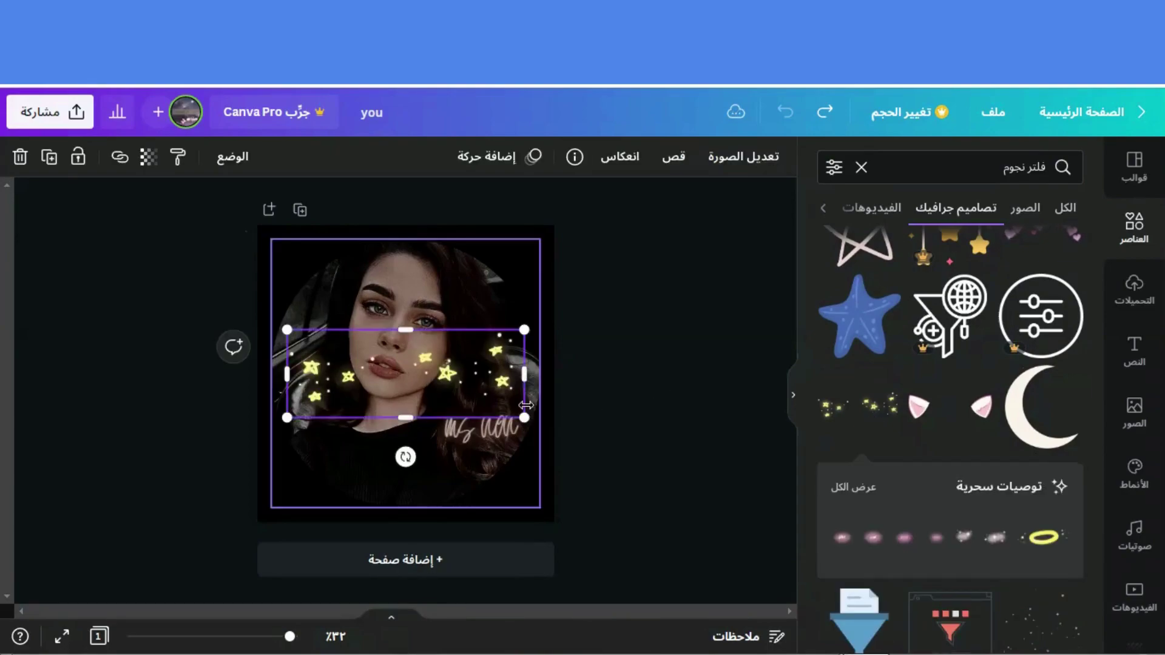
- Shrink the yellow stars graphic and tilt it to follow the face across the nose and cheeks
{"action": "left_click_drag", "start_coordinate": [443, 384], "coordinate": [406, 374]}
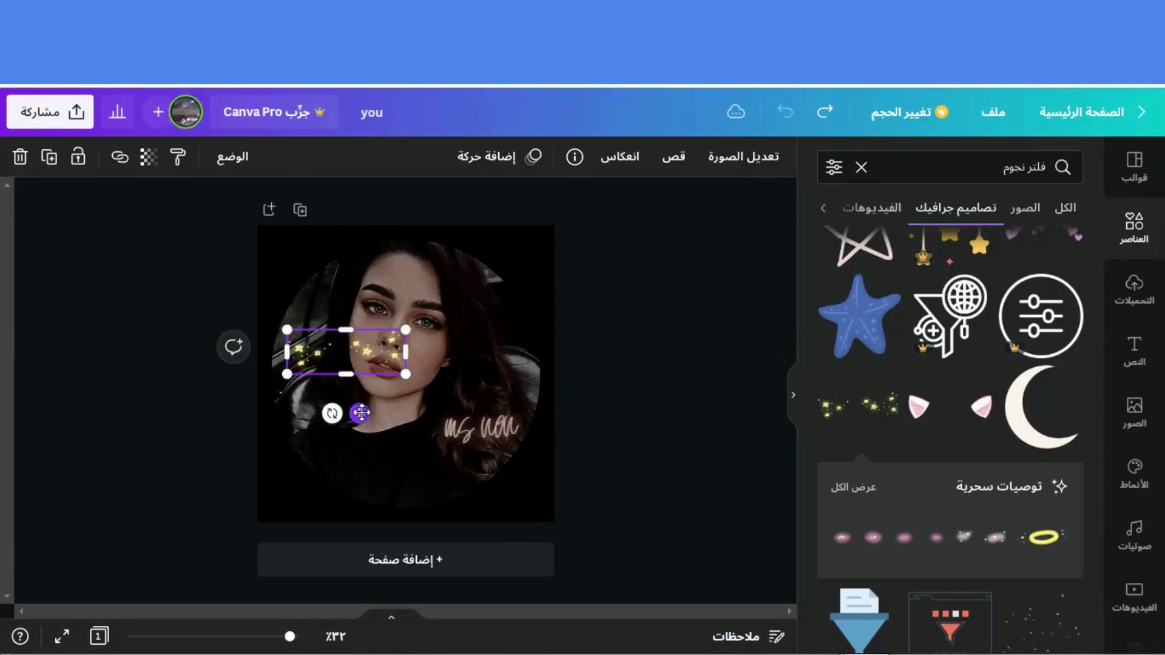
{"action": "left_click_drag", "start_coordinate": [359, 413], "coordinate": [343, 432]}
{"action": "left_click_drag", "start_coordinate": [445, 378], "coordinate": [419, 359]}
{"action": "left_click_drag", "start_coordinate": [381, 398], "coordinate": [392, 396]}
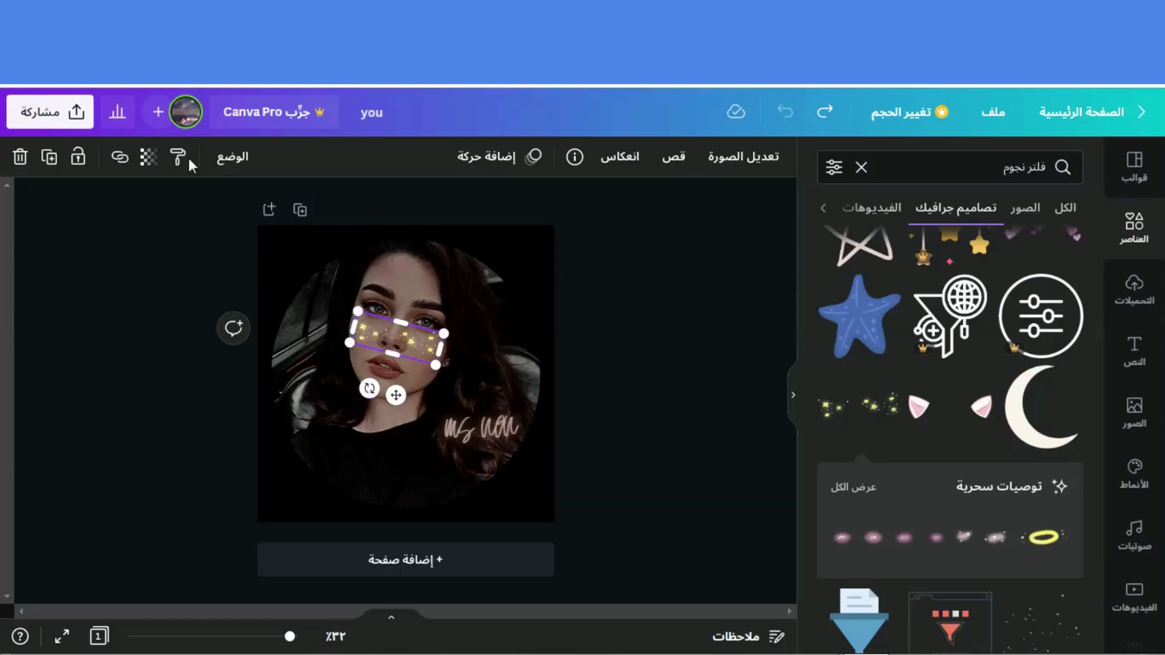
- Set the stars graphic's transparency to 38 and deselect it
{"action": "left_click", "coordinate": [148, 159]}
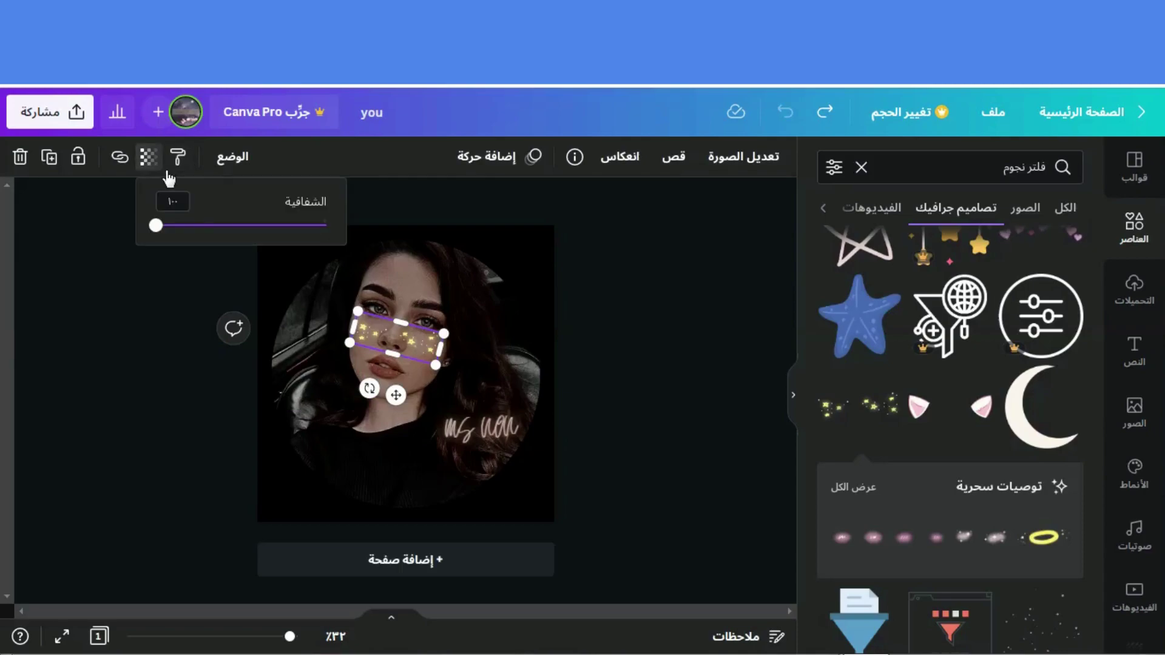
{"action": "left_click_drag", "start_coordinate": [156, 225], "coordinate": [265, 230]}
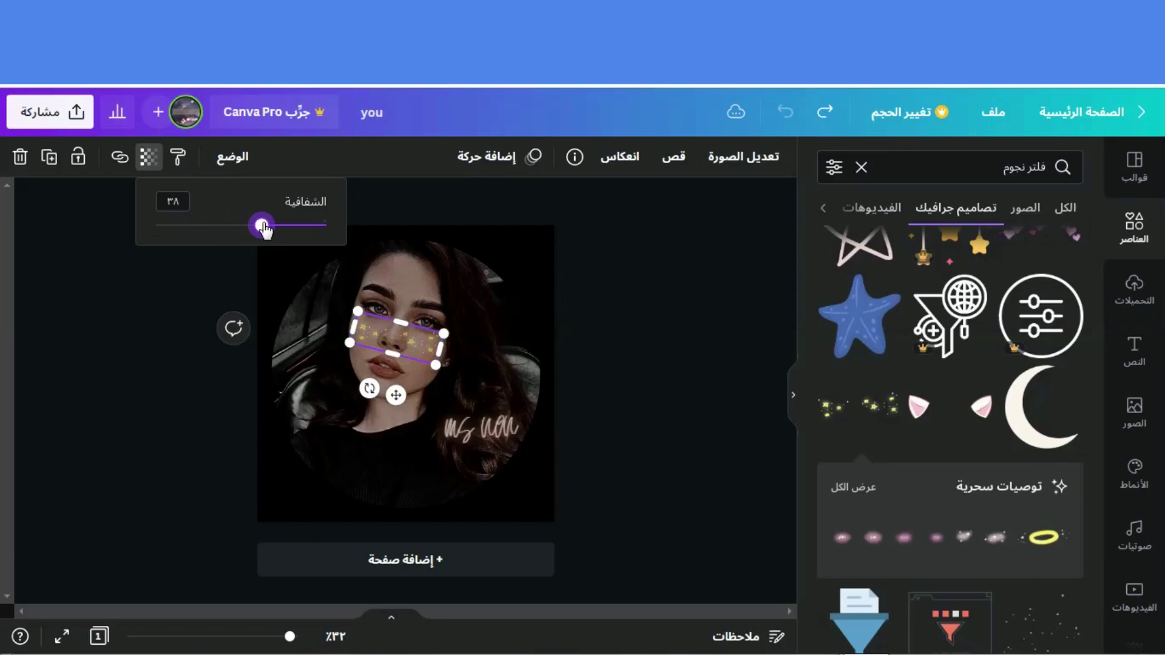
{"action": "left_click", "coordinate": [668, 348]}
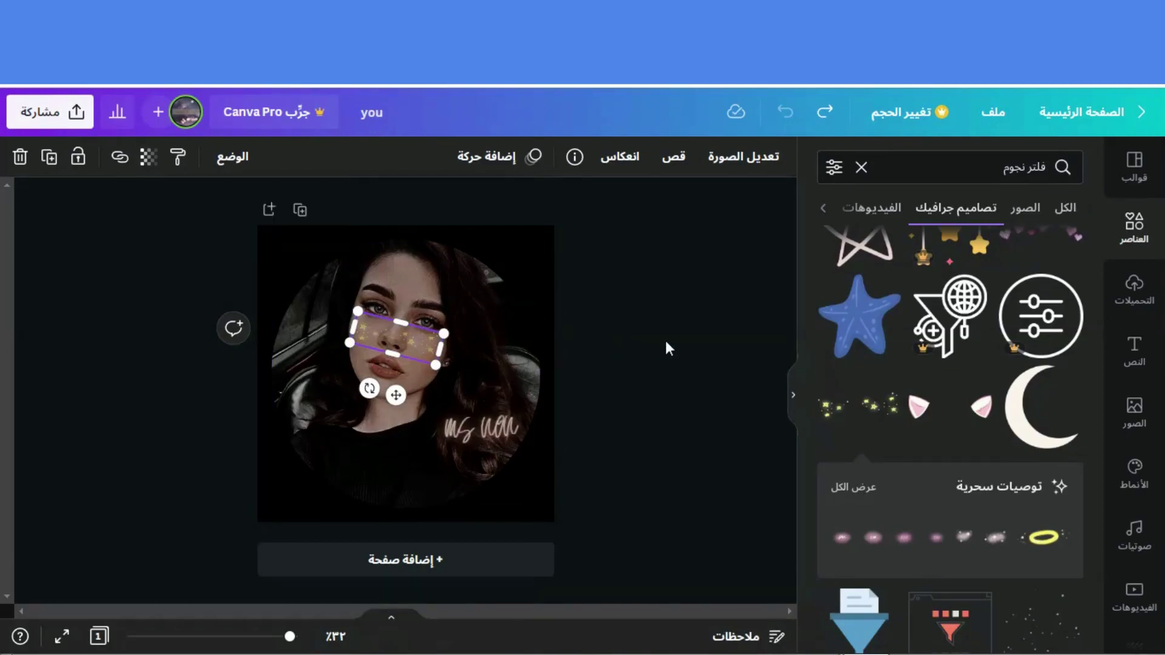
{"action": "left_click", "coordinate": [666, 343]}
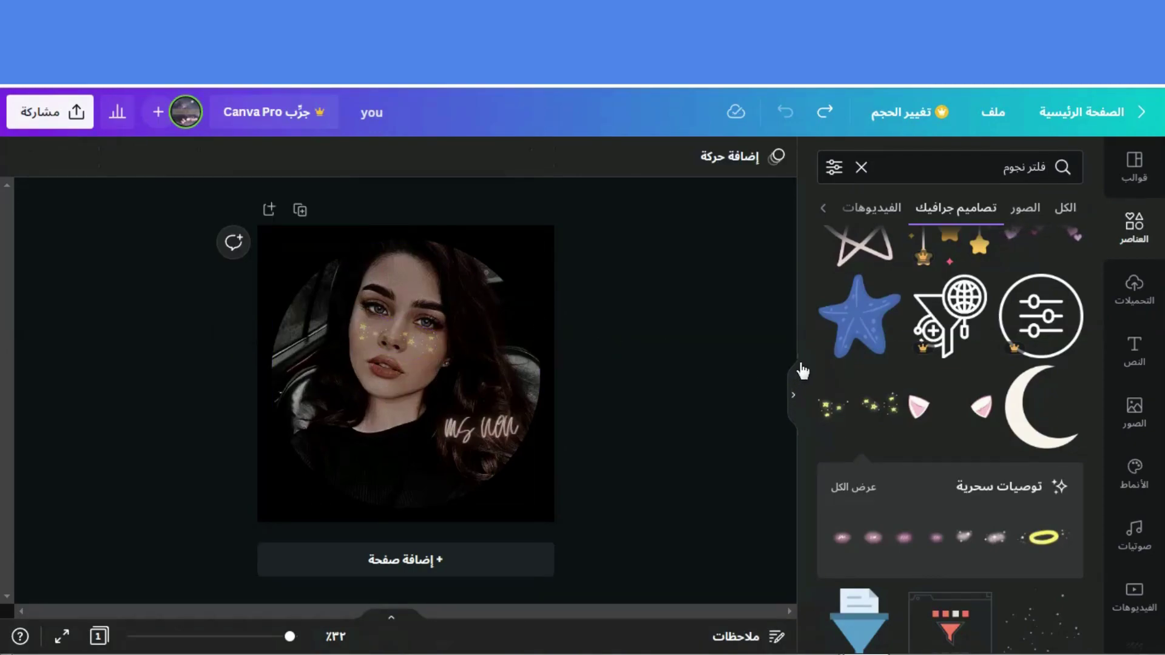
{"action": "left_click_drag", "start_coordinate": [800, 410], "coordinate": [813, 556]}
{"action": "left_click_drag", "start_coordinate": [806, 516], "coordinate": [796, 592]}
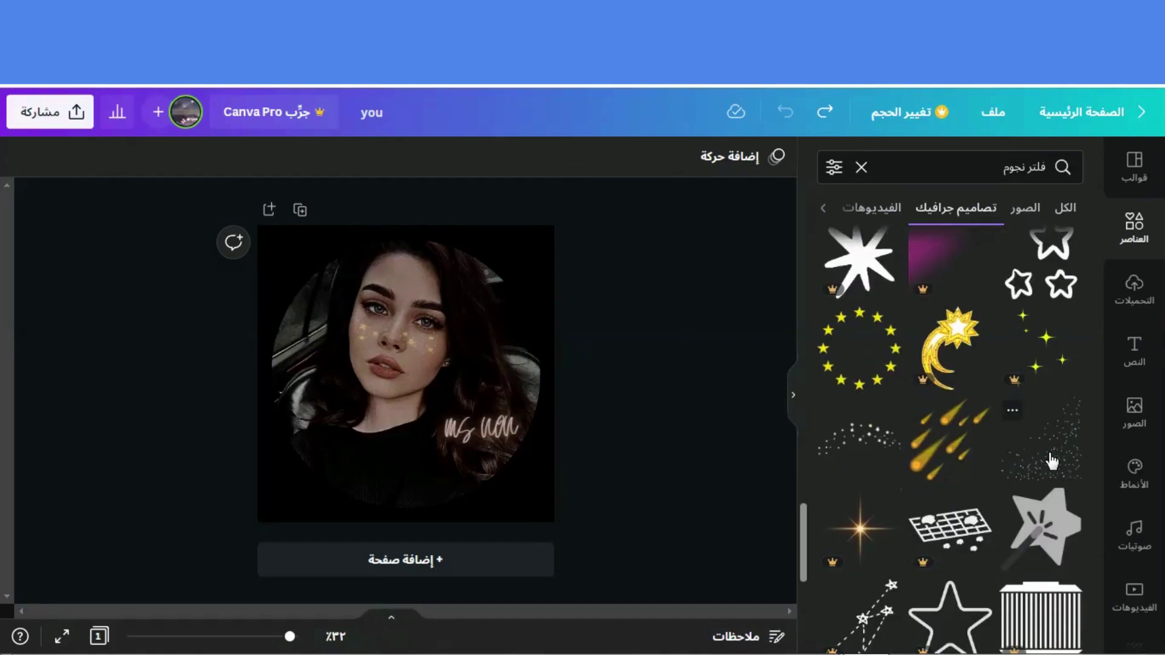
{"action": "left_click_drag", "start_coordinate": [801, 514], "coordinate": [791, 588]}
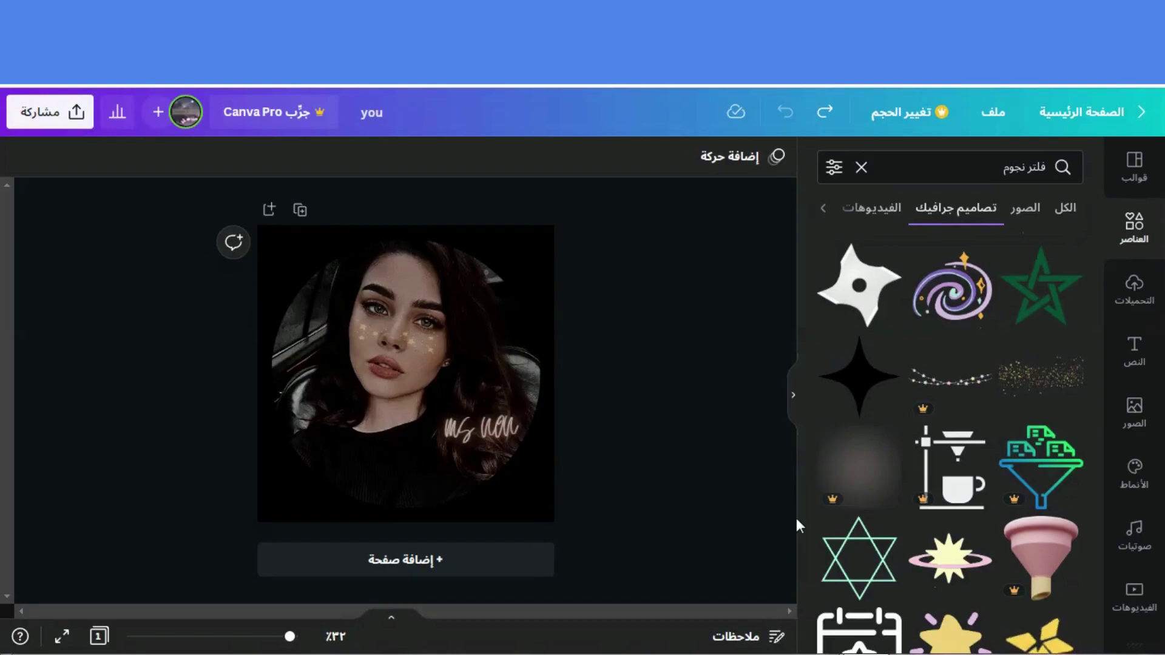
{"action": "left_click_drag", "start_coordinate": [802, 529], "coordinate": [796, 590]}
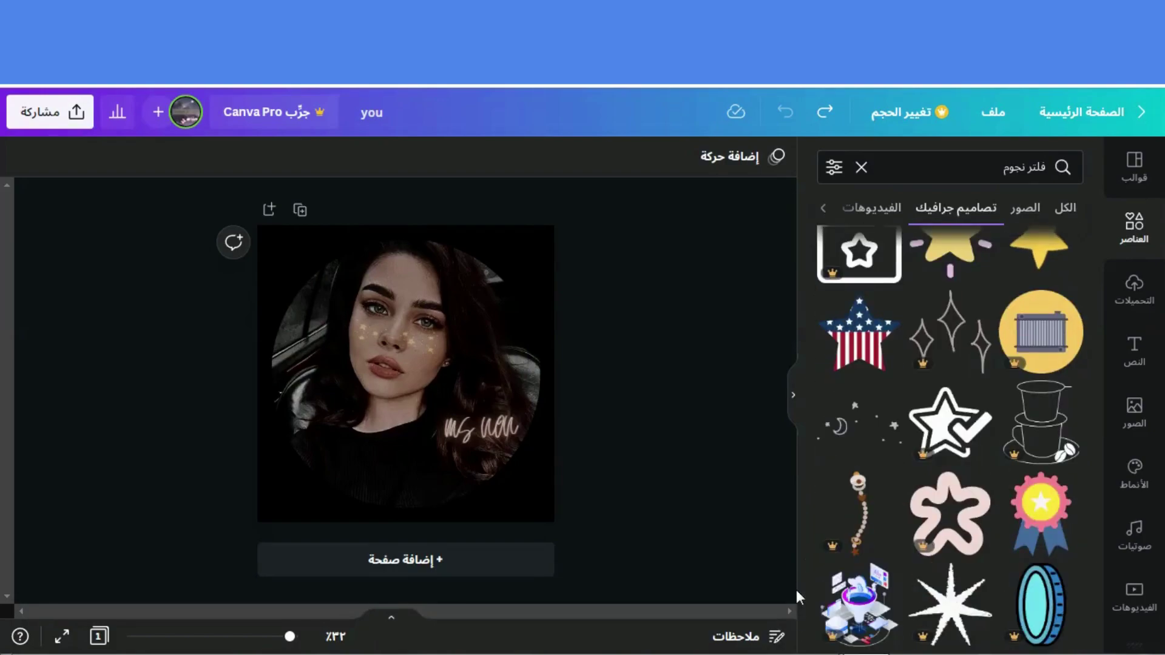
{"action": "mouse_move", "coordinate": [827, 505]}
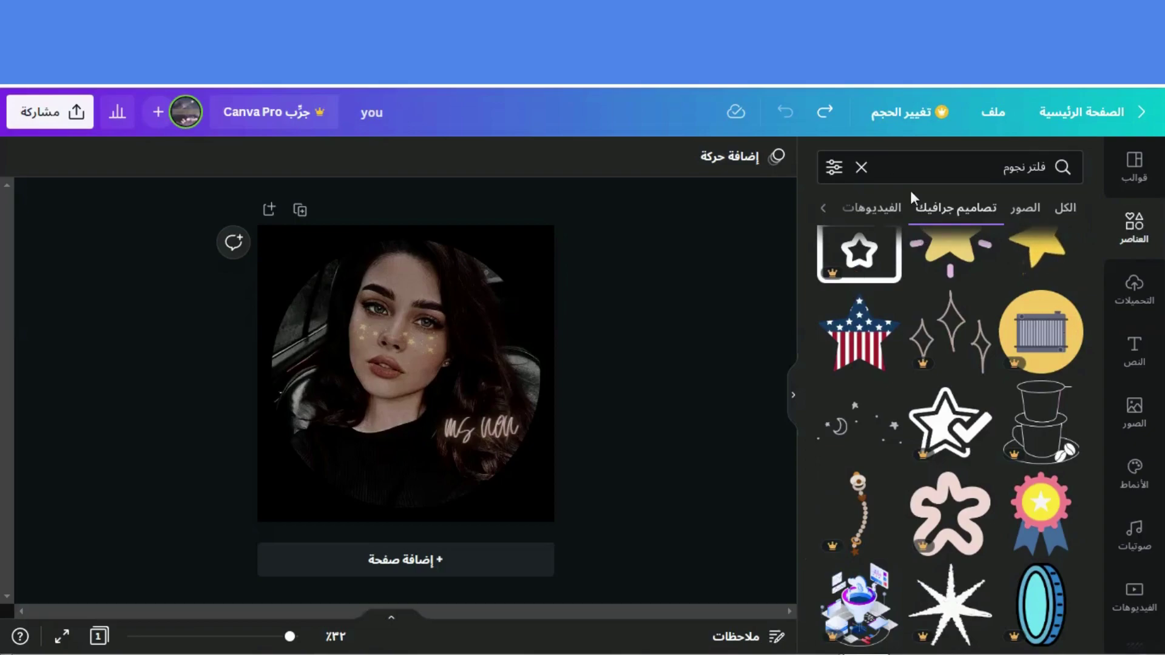
- Clear the star search and search the elements library for "قلوب"
{"action": "left_click", "coordinate": [862, 167]}
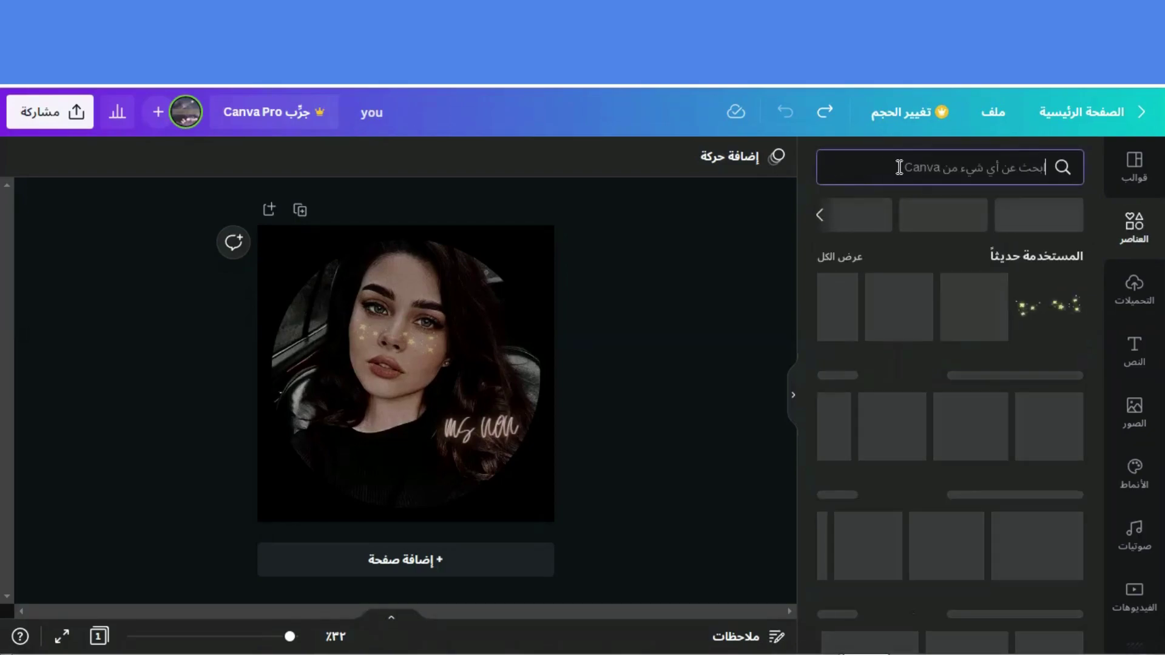
{"action": "type", "text": "قل"}
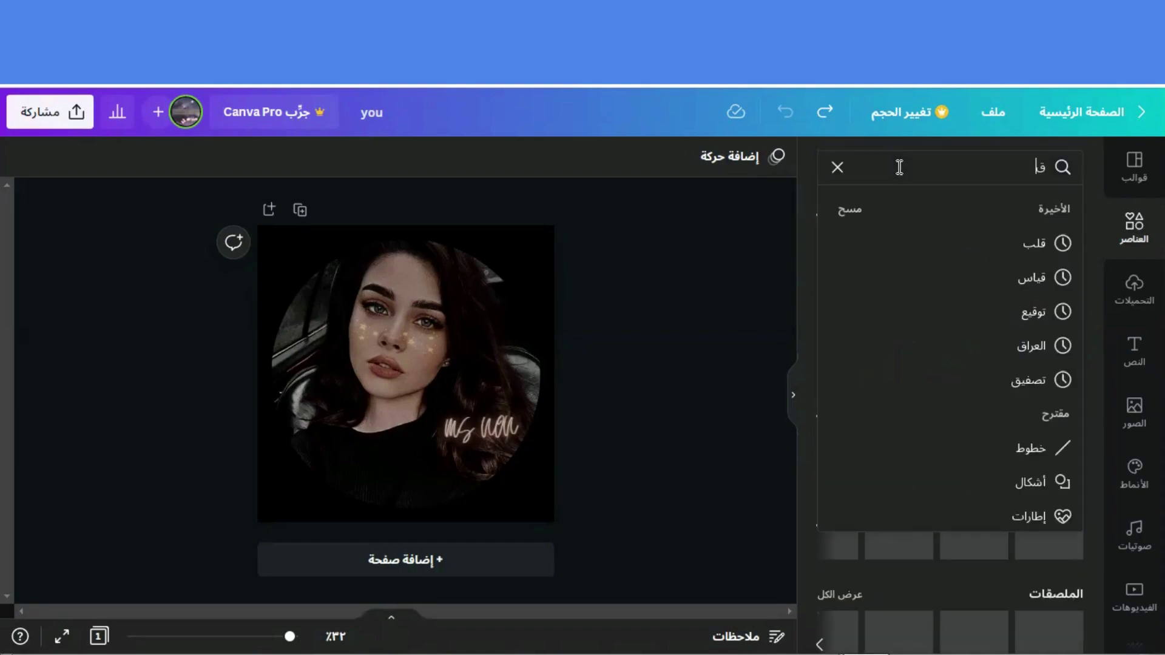
{"action": "type", "text": "وب"}
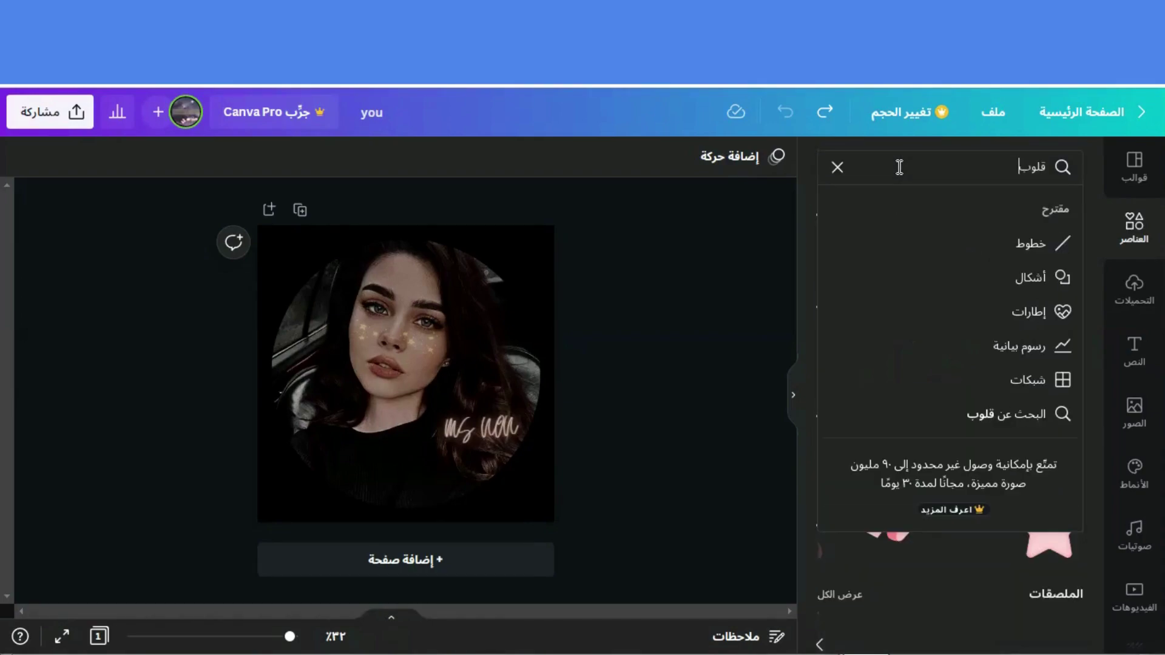
{"action": "key", "text": "Return"}
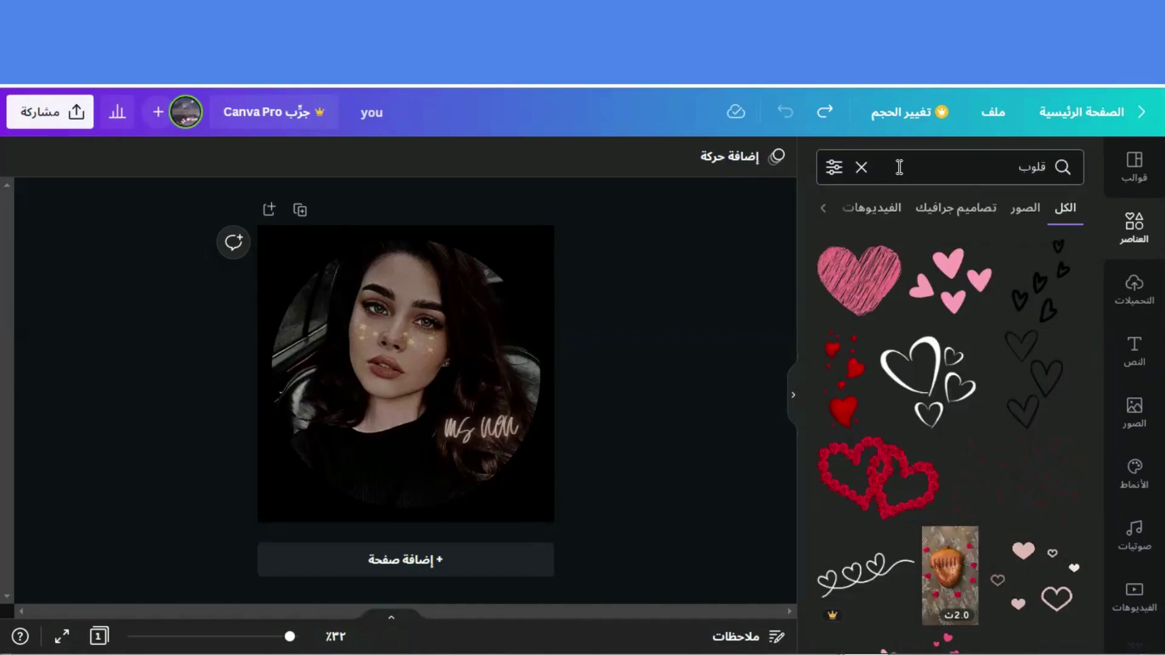
{"action": "mouse_move", "coordinate": [1056, 251]}
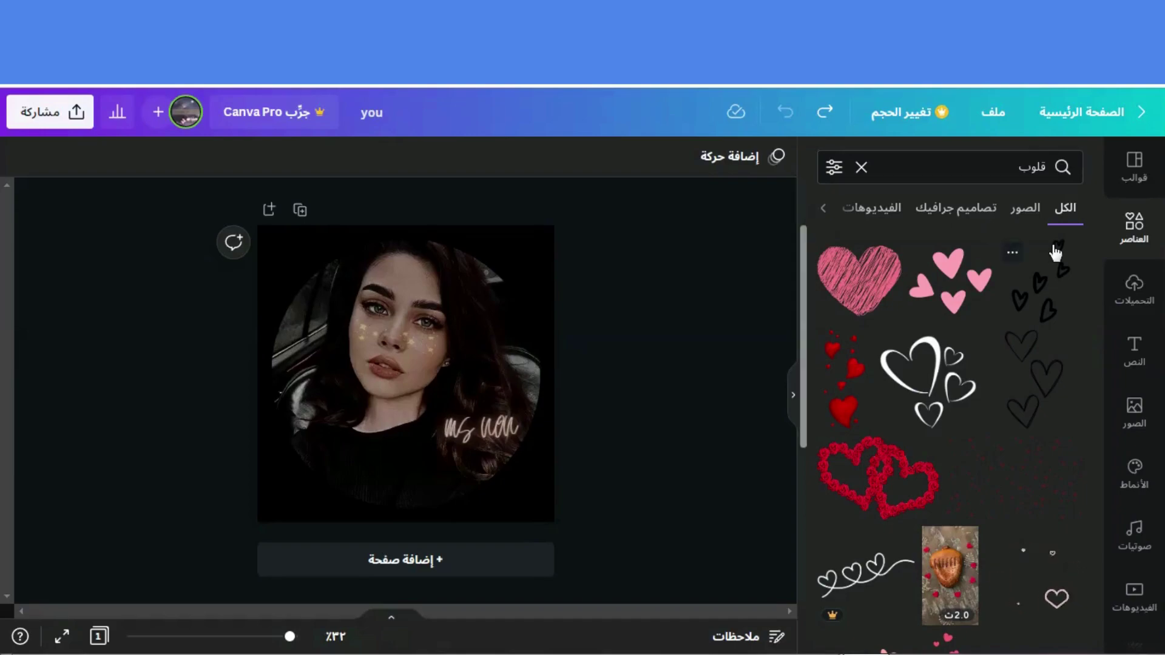
{"action": "left_click", "coordinate": [1018, 470]}
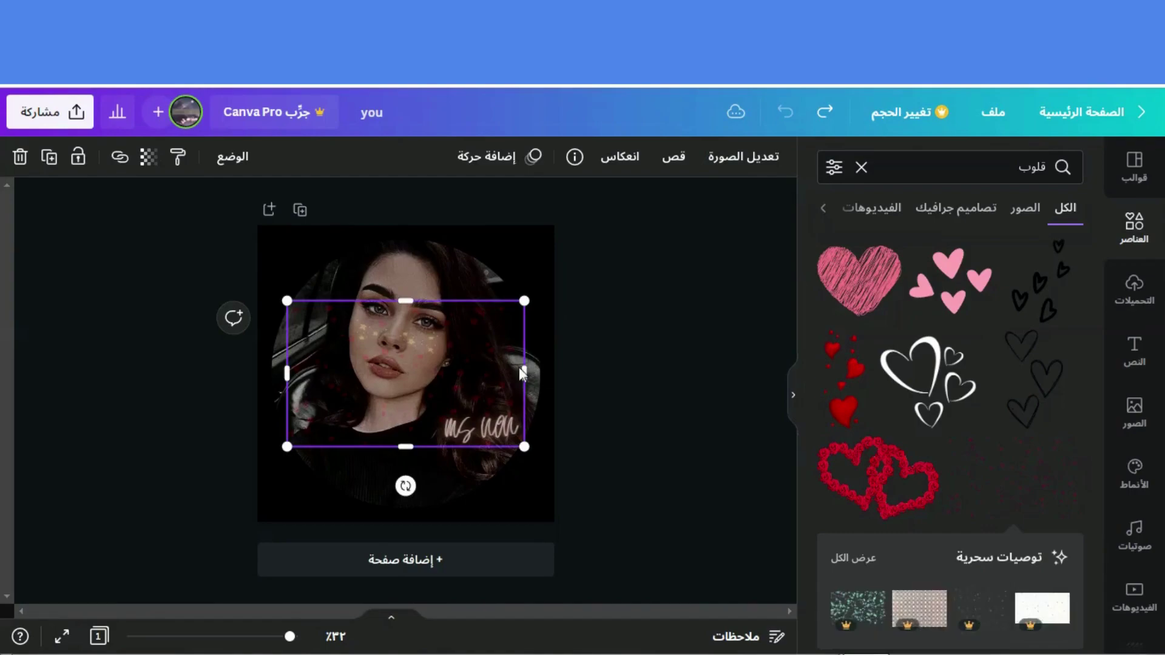
{"action": "left_click_drag", "start_coordinate": [525, 360], "coordinate": [482, 364]}
{"action": "left_click_drag", "start_coordinate": [391, 388], "coordinate": [566, 392]}
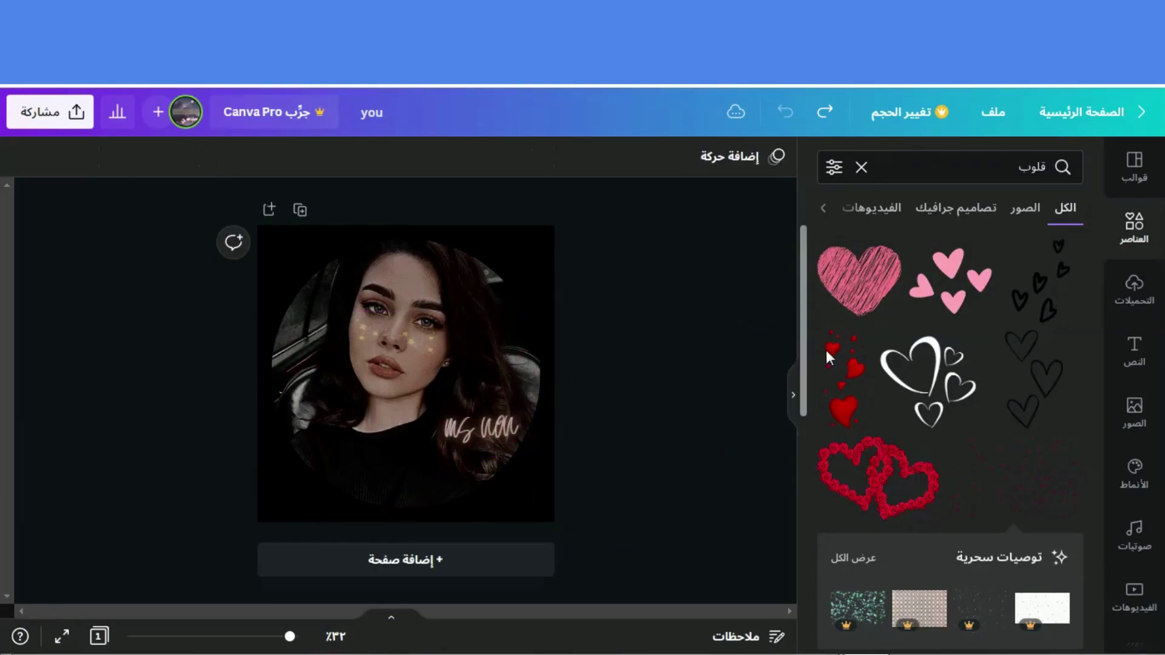
- Add the white outlined hearts graphic, shrink it, and place it just below and beside the start of the signature
{"action": "left_click_drag", "start_coordinate": [806, 304], "coordinate": [806, 334]}
{"action": "left_click", "coordinate": [947, 310]}
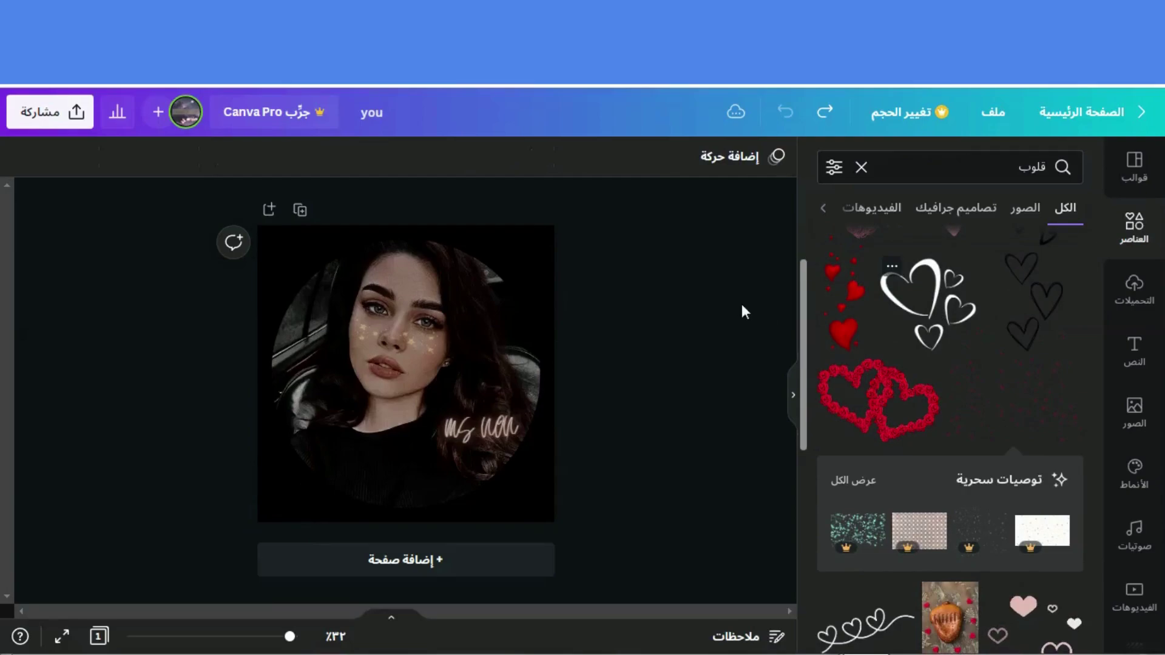
{"action": "left_click_drag", "start_coordinate": [463, 315], "coordinate": [400, 387]}
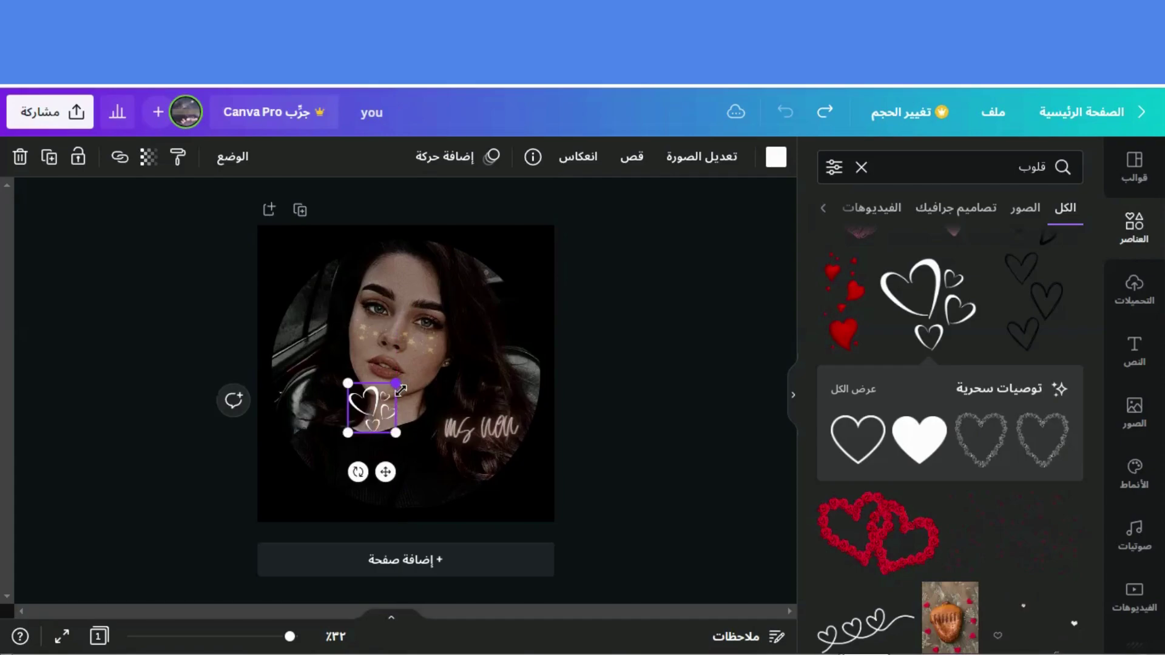
{"action": "left_click_drag", "start_coordinate": [383, 468], "coordinate": [433, 511]}
- Set the signature text's transparency to 100 and recolour it white from the document colours
{"action": "left_click", "coordinate": [472, 437]}
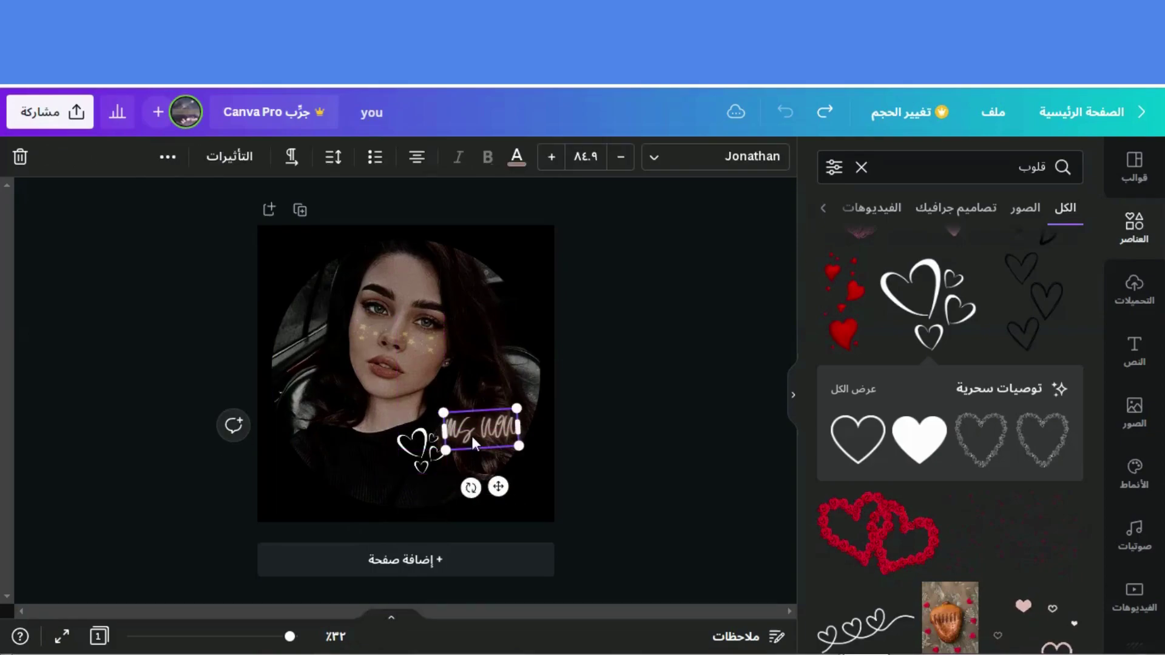
{"action": "left_click", "coordinate": [172, 162]}
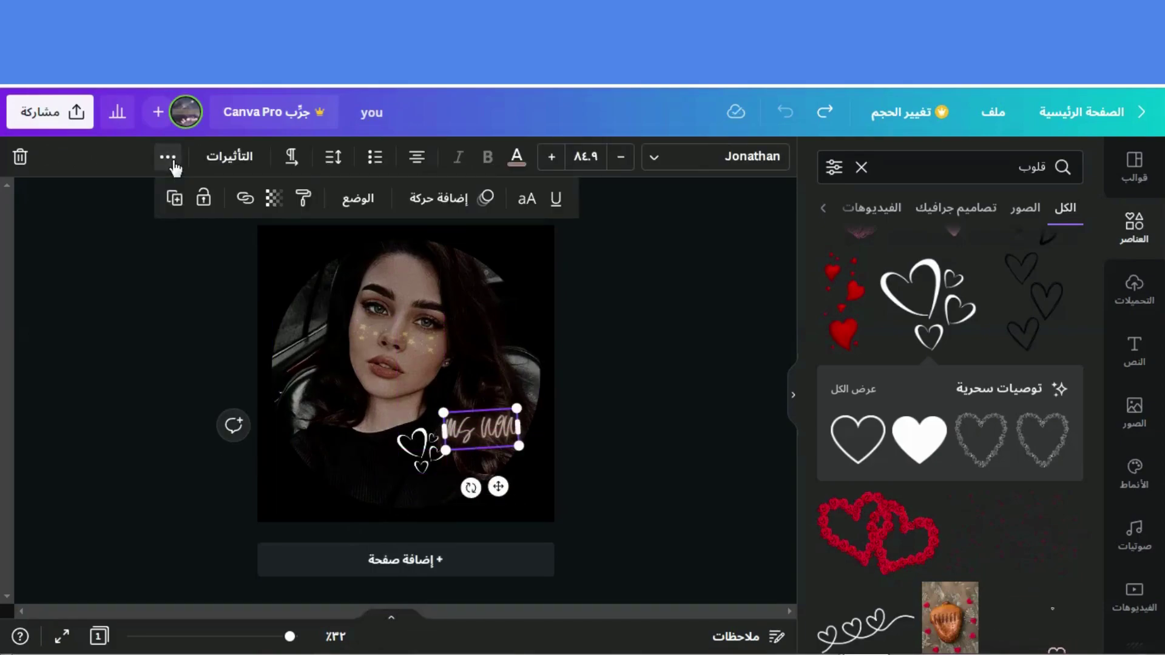
{"action": "left_click", "coordinate": [274, 197]}
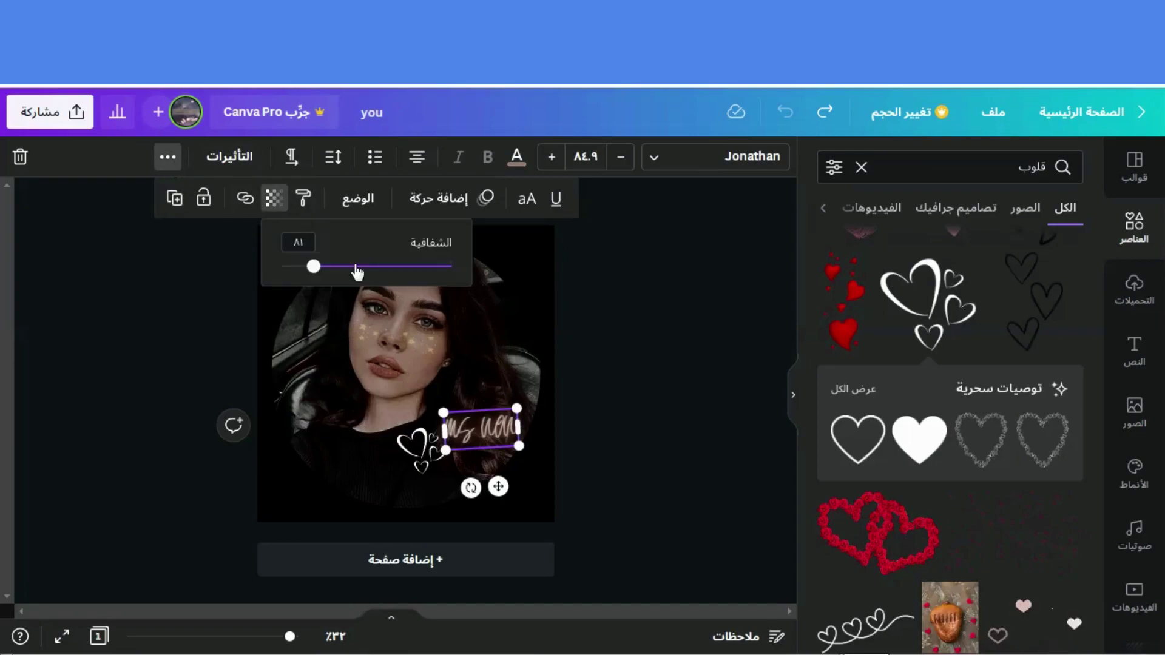
{"action": "left_click_drag", "start_coordinate": [350, 269], "coordinate": [253, 275]}
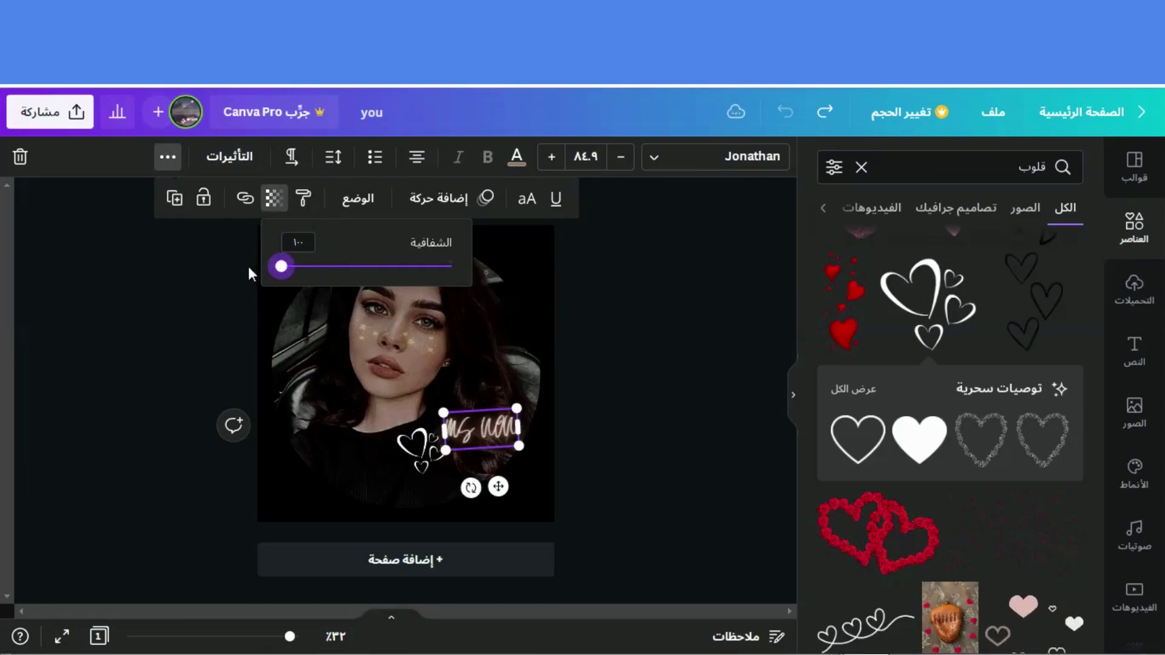
{"action": "left_click", "coordinate": [516, 158]}
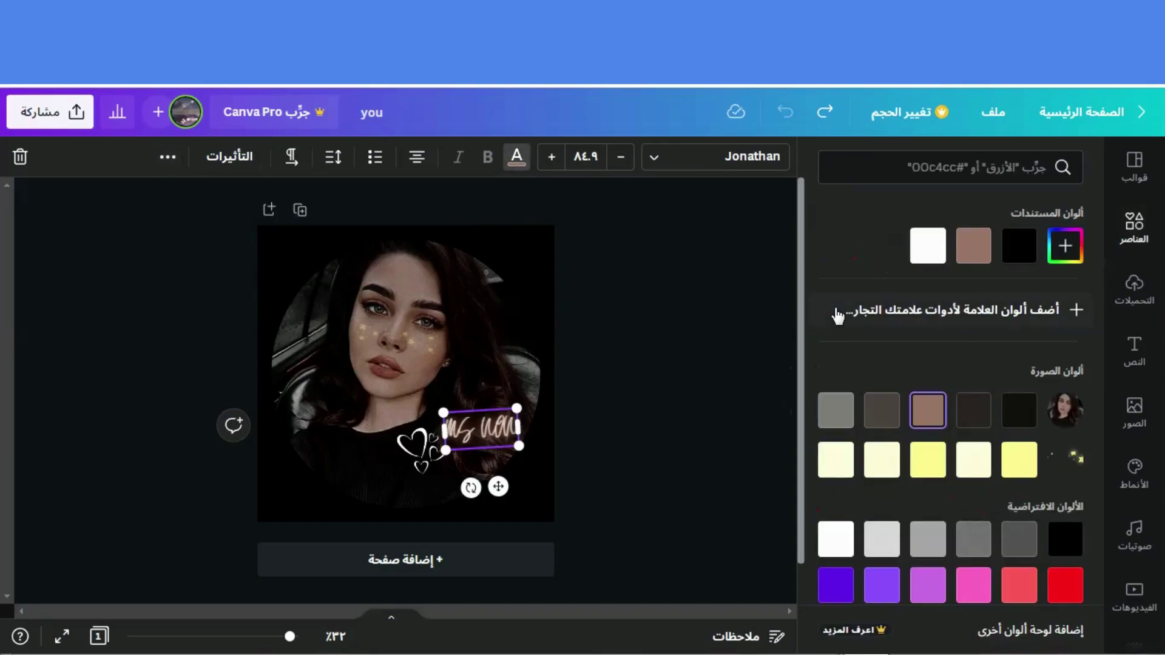
{"action": "left_click", "coordinate": [928, 246]}
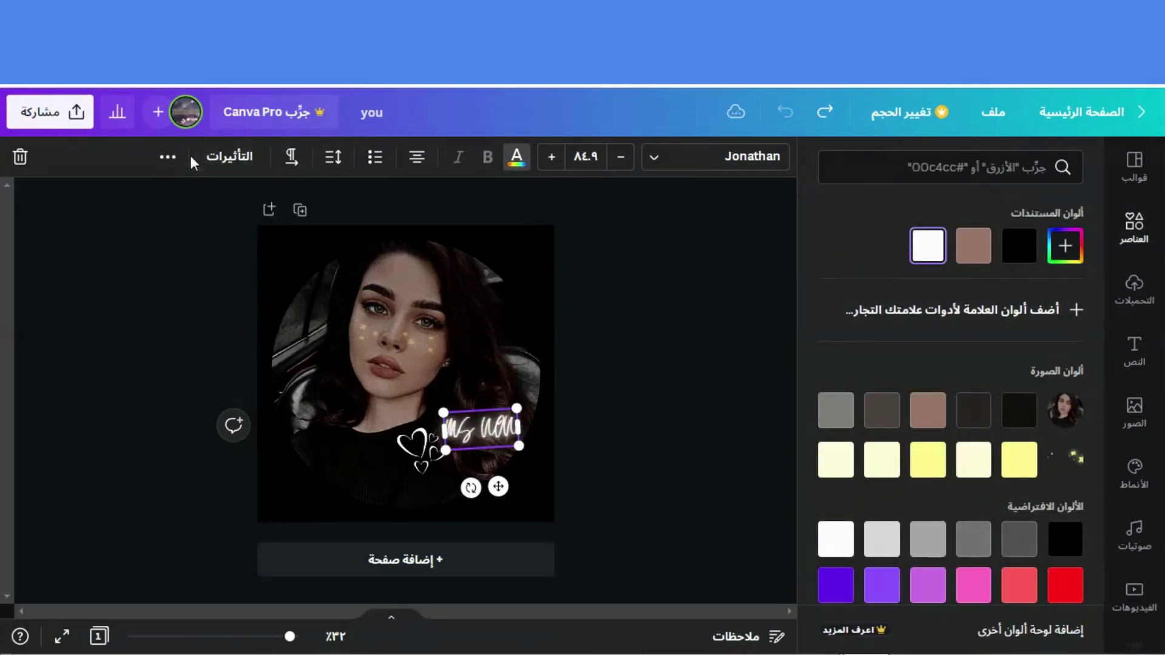
- Set the white signature text's transparency to 85
{"action": "left_click", "coordinate": [167, 158]}
{"action": "left_click", "coordinate": [273, 199]}
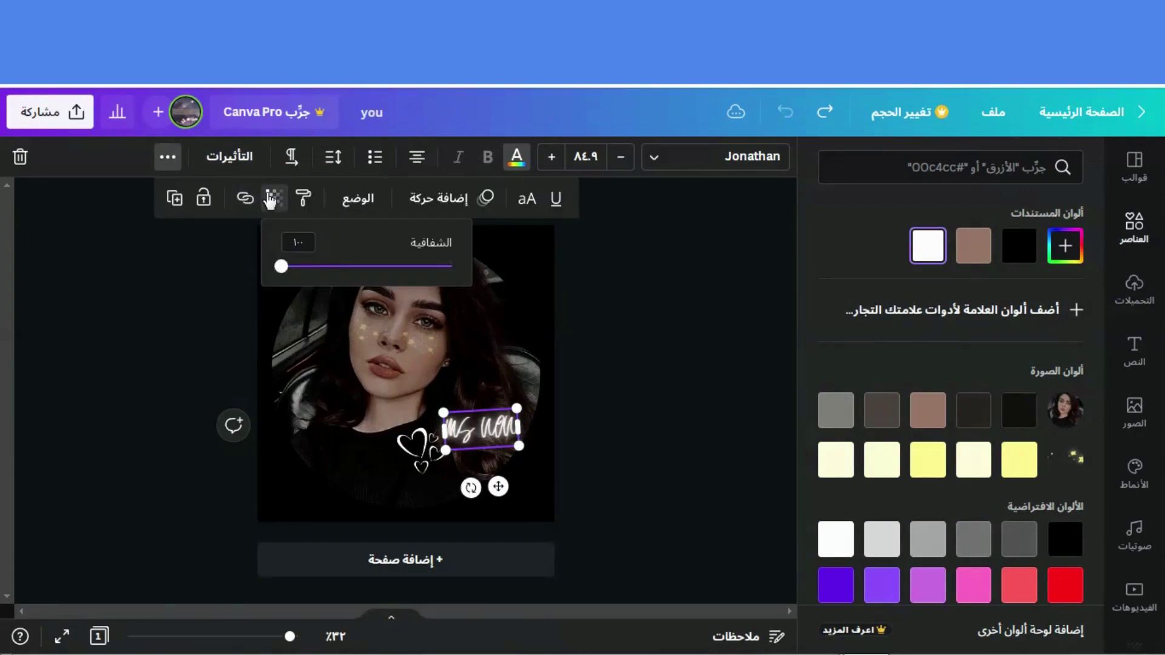
{"action": "left_click_drag", "start_coordinate": [336, 266], "coordinate": [306, 266]}
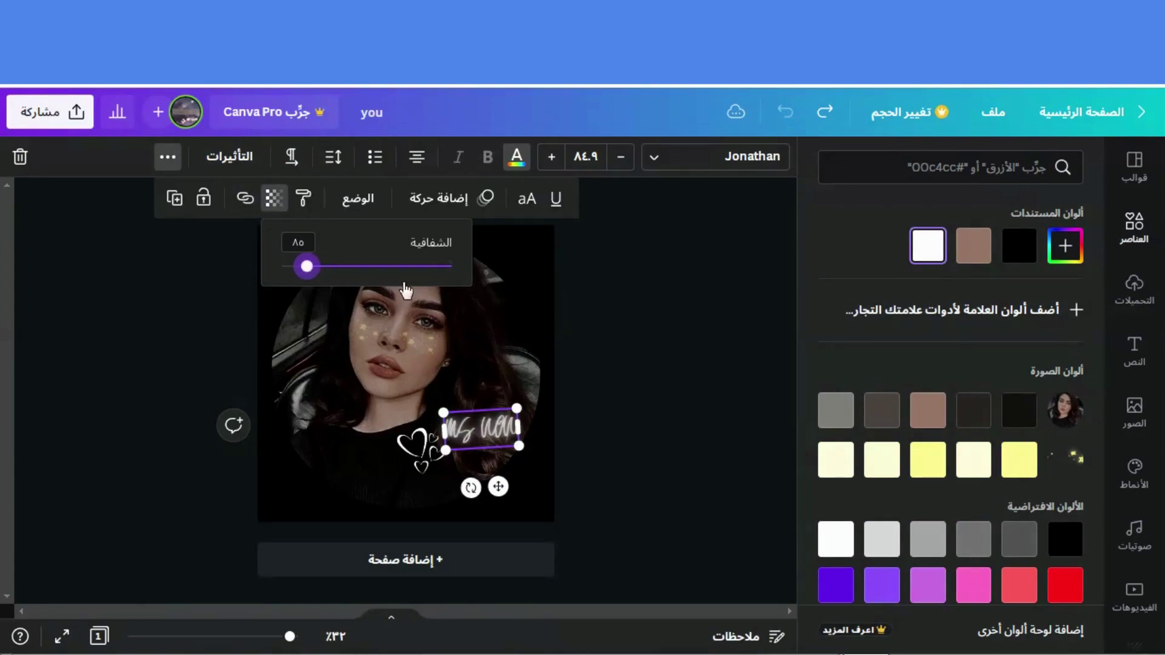
- Set the hearts graphic's transparency to 67 and deselect it
{"action": "left_click", "coordinate": [428, 453]}
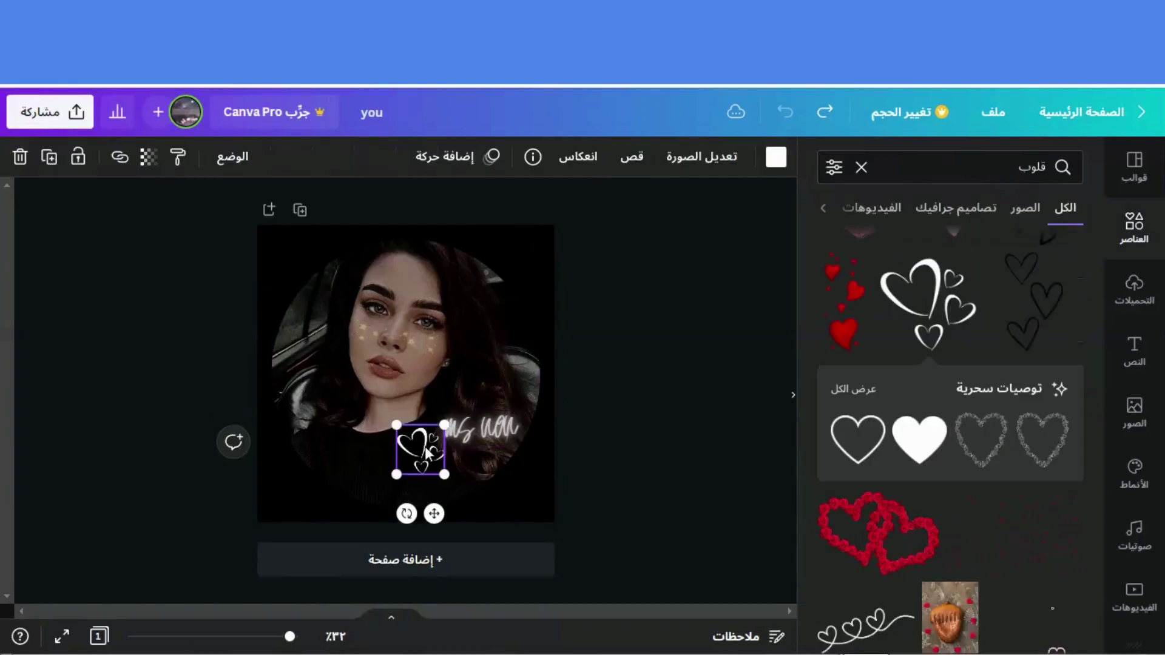
{"action": "left_click", "coordinate": [146, 161]}
{"action": "left_click_drag", "start_coordinate": [197, 226], "coordinate": [215, 229]}
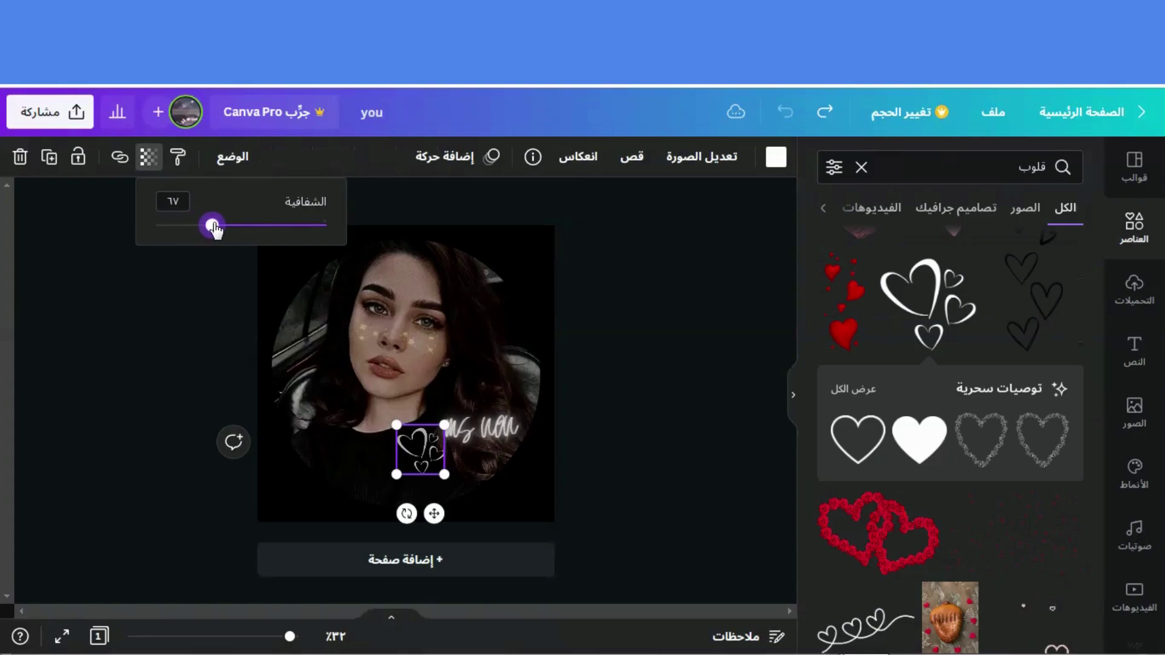
{"action": "left_click", "coordinate": [588, 297]}
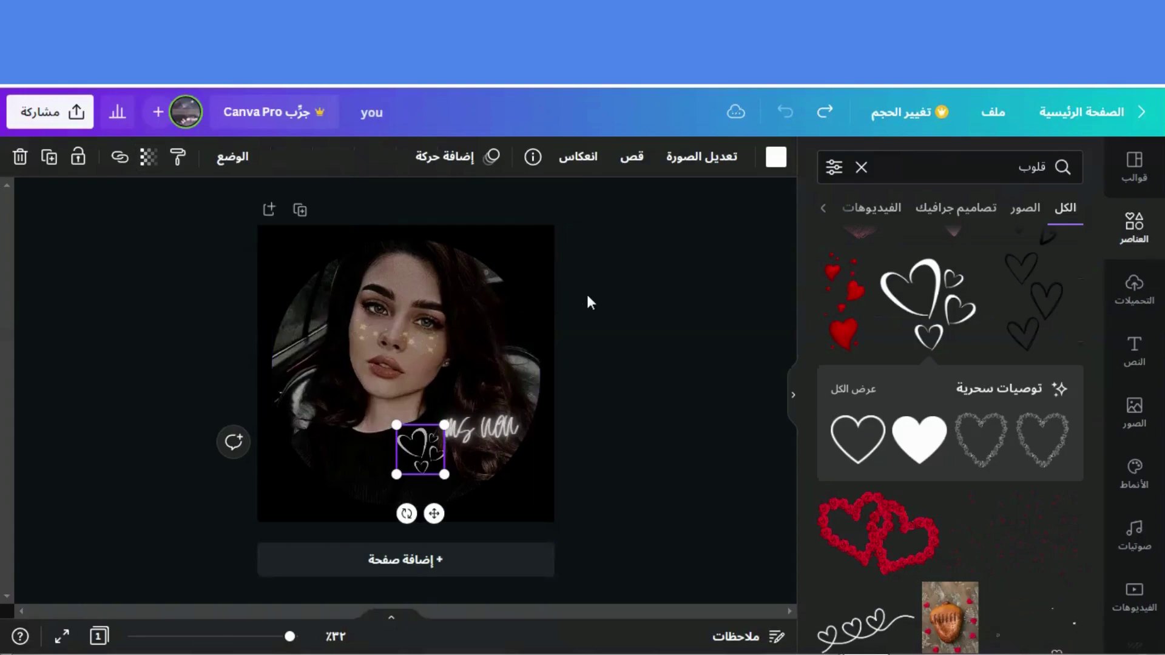
{"action": "left_click", "coordinate": [587, 297]}
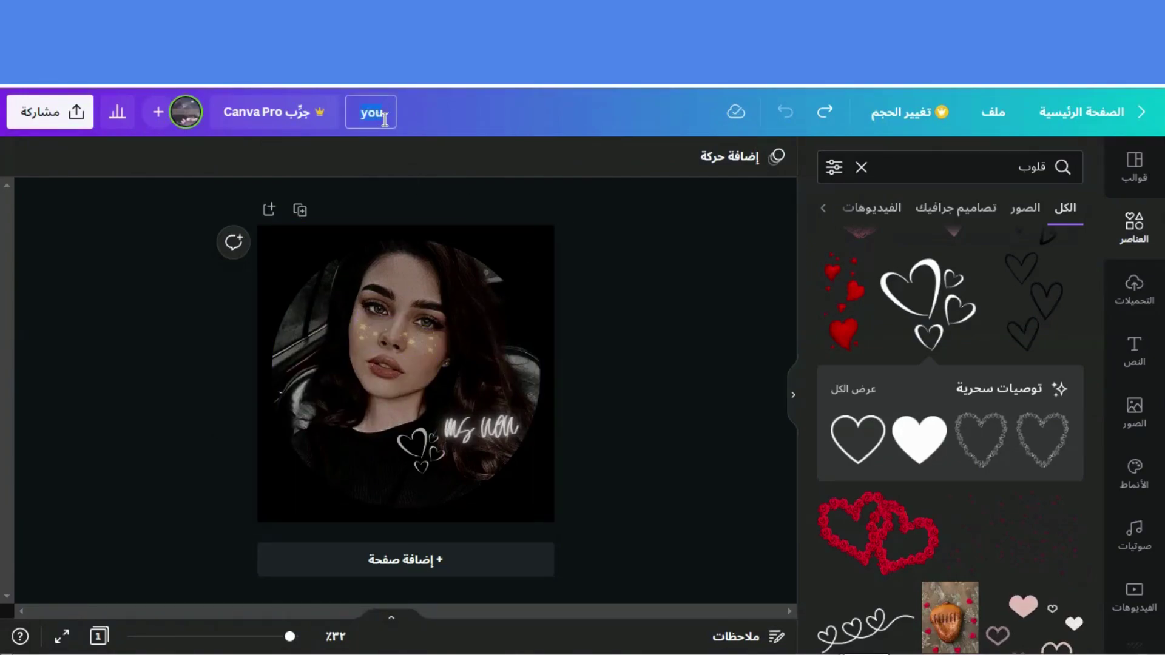
- Rename the design as "افتارات بنات"
{"action": "key", "text": "BackSpace"}
{"action": "type", "text": "افتار"}
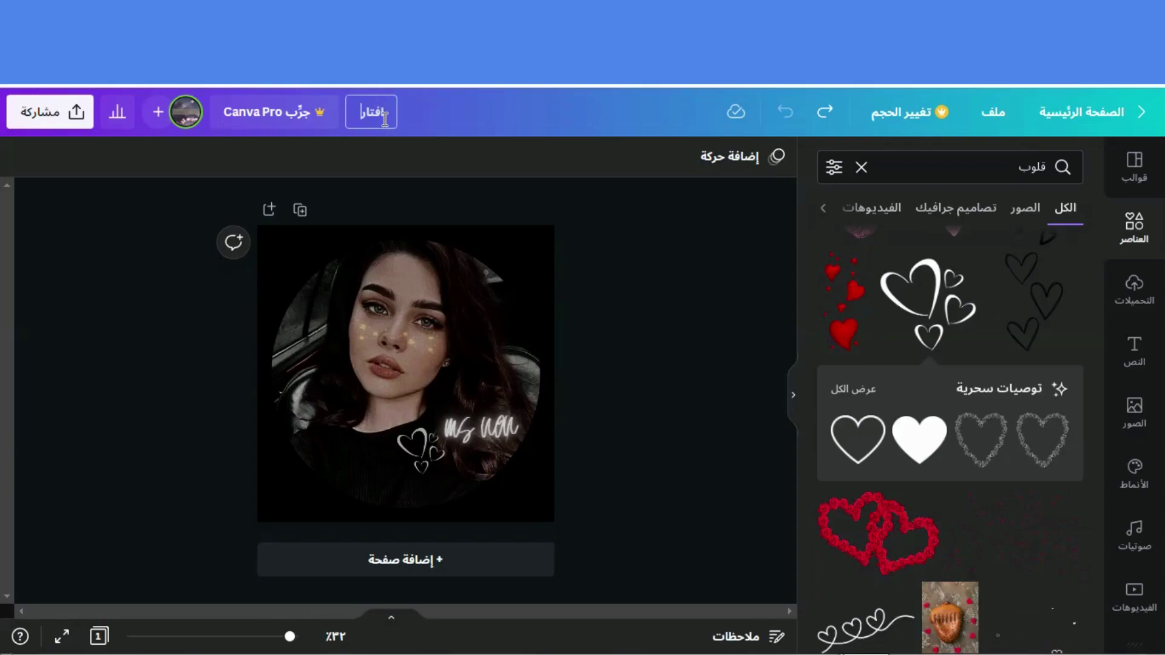
{"action": "type", "text": "ات بنل"}
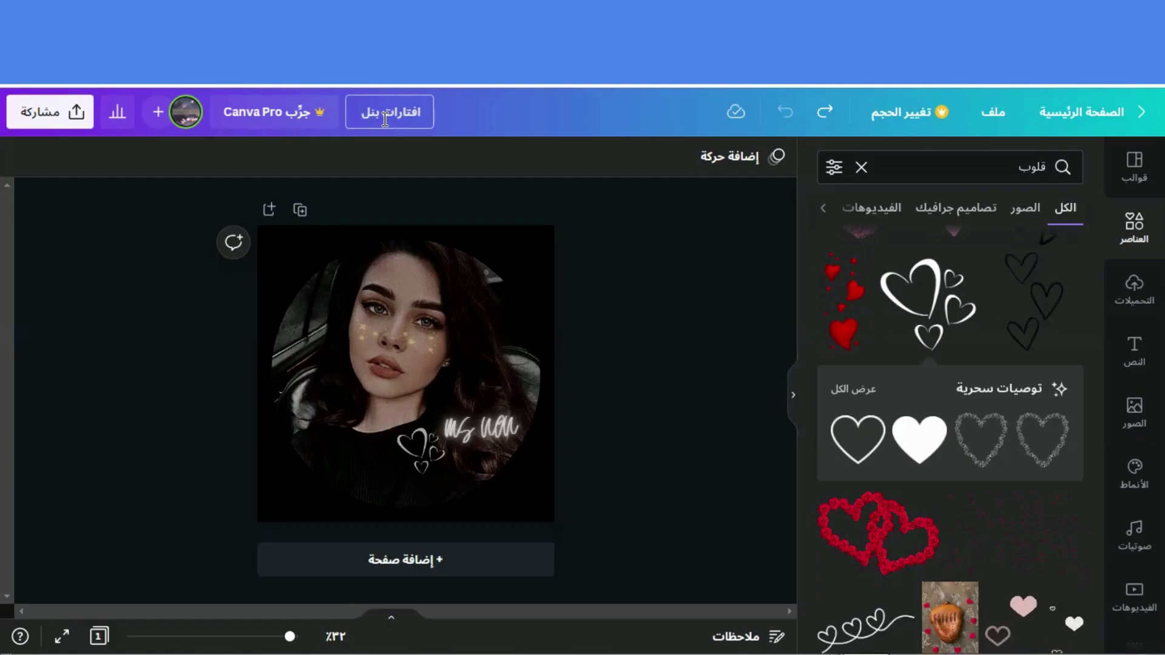
{"action": "key", "text": "BackSpace"}
{"action": "type", "text": "ات"}
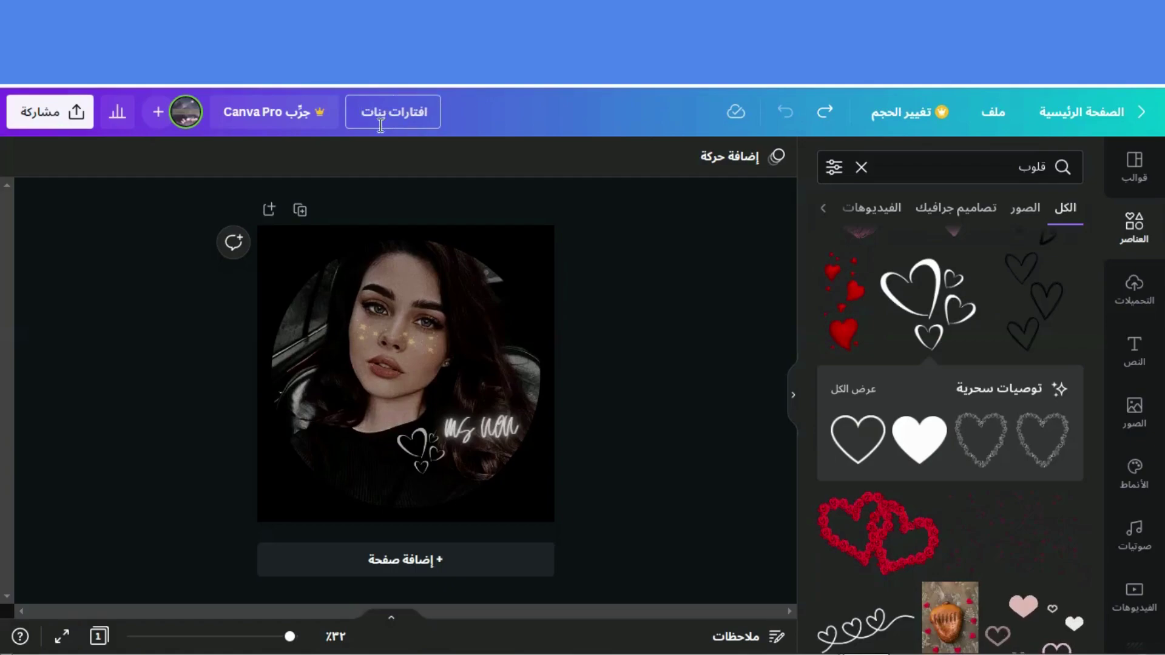
{"action": "left_click", "coordinate": [345, 193]}
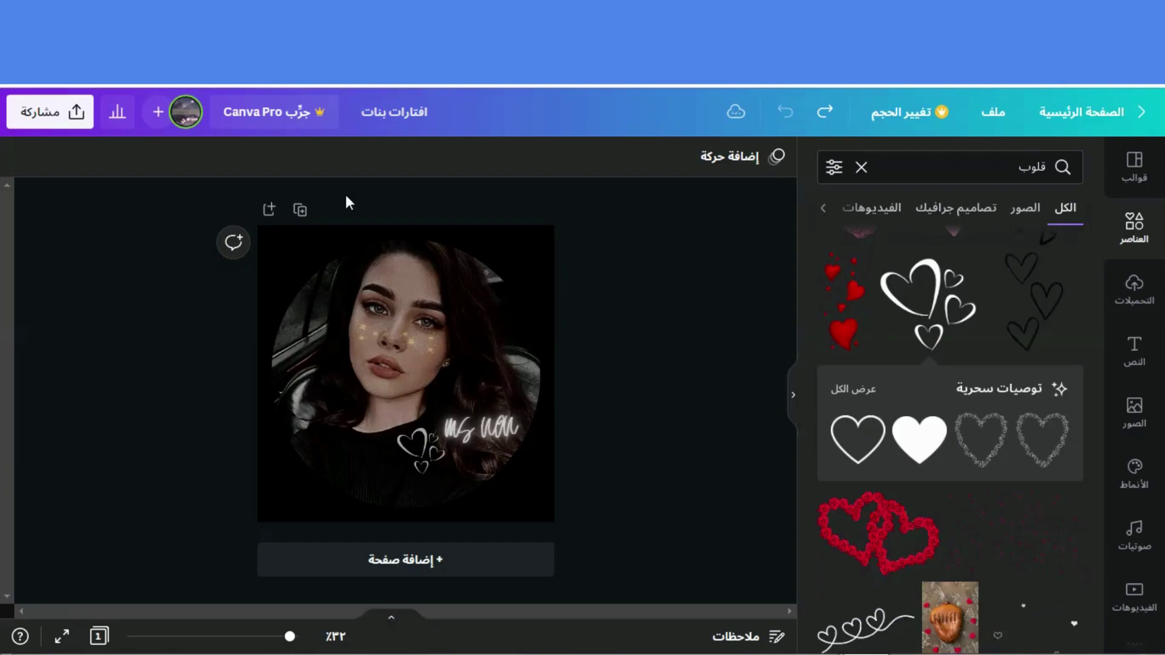
- Open the design's download settings and choose PNG as the file type
{"action": "left_click", "coordinate": [61, 121]}
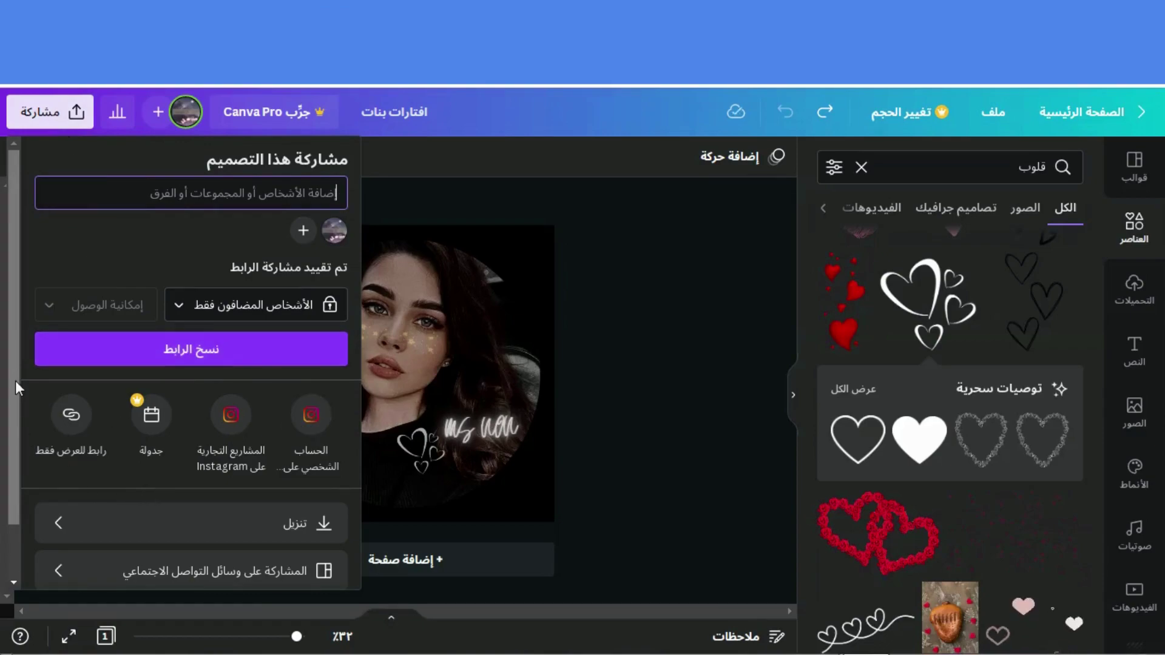
{"action": "left_click_drag", "start_coordinate": [16, 380], "coordinate": [11, 440]}
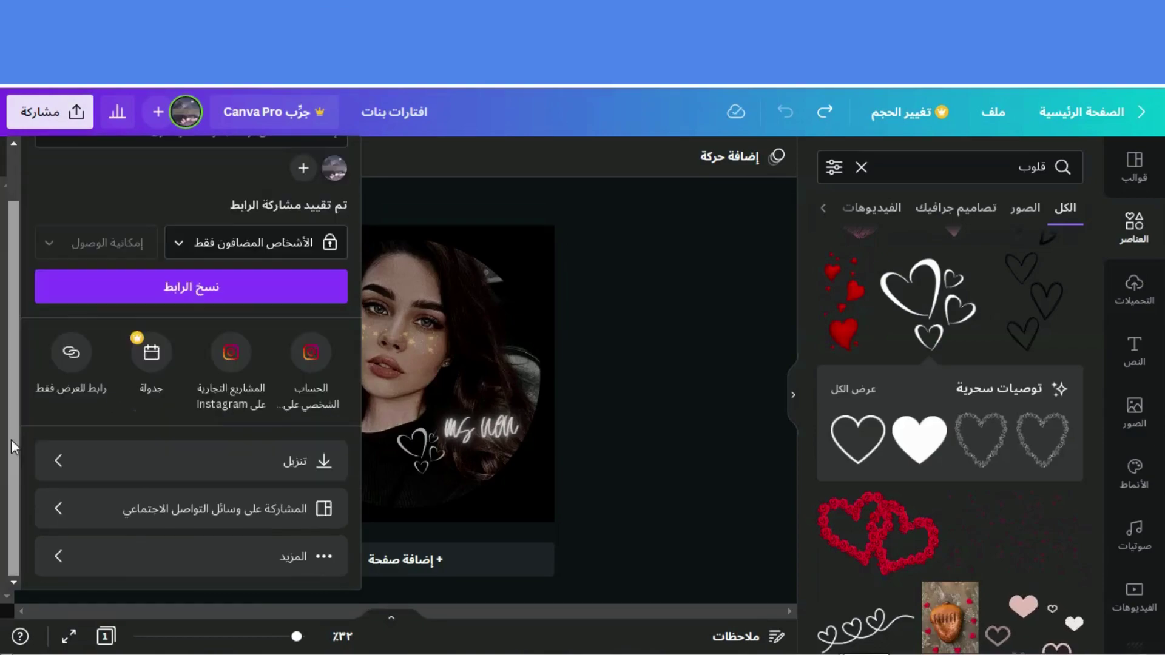
{"action": "left_click", "coordinate": [230, 469]}
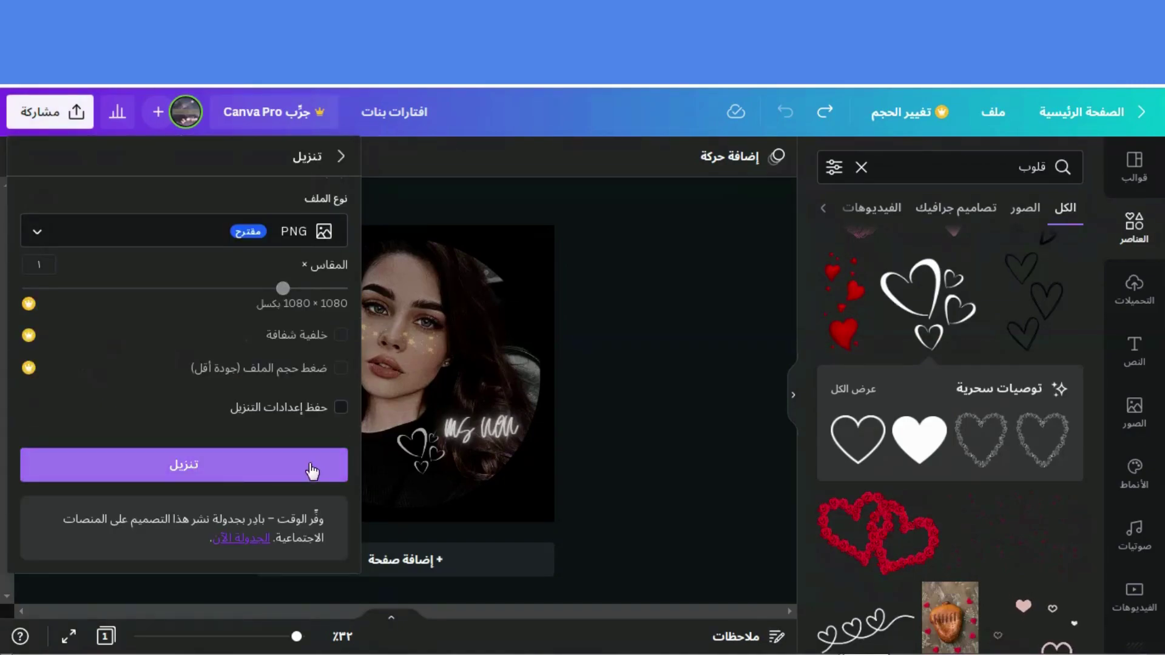
{"action": "left_click", "coordinate": [55, 230]}
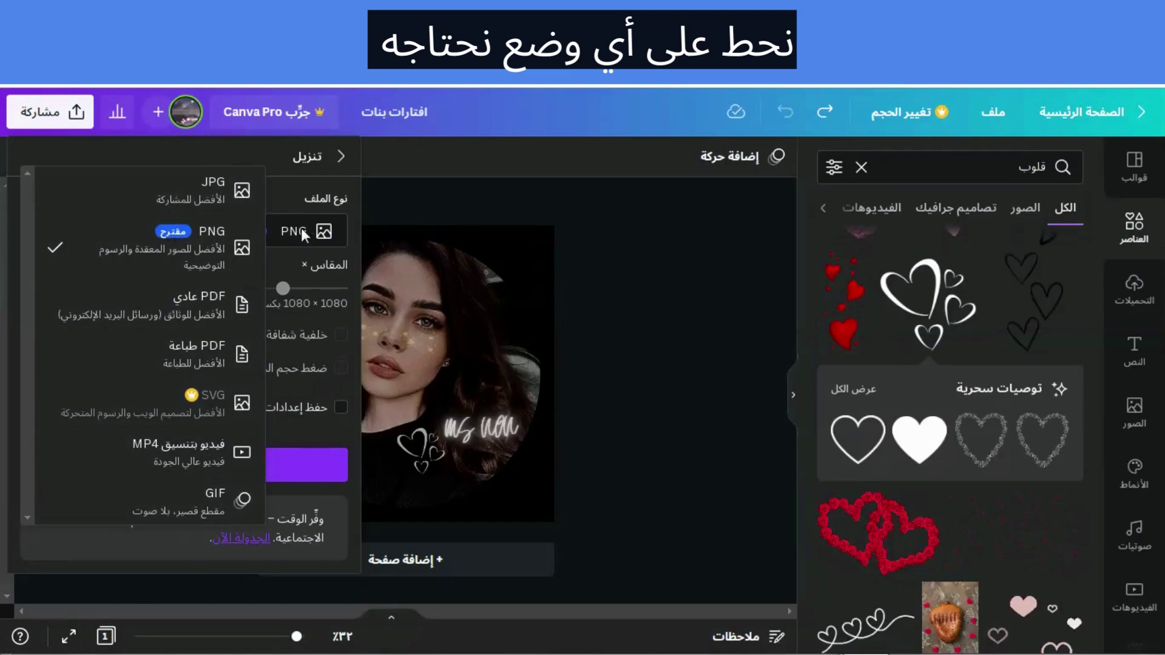
{"action": "left_click", "coordinate": [164, 252]}
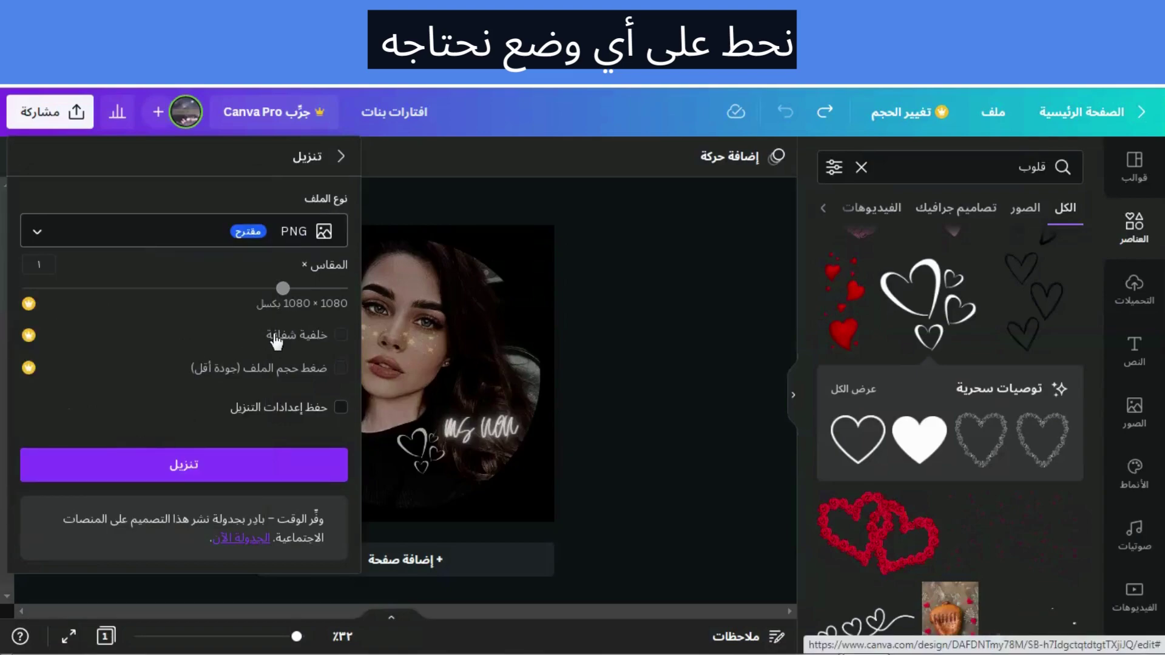